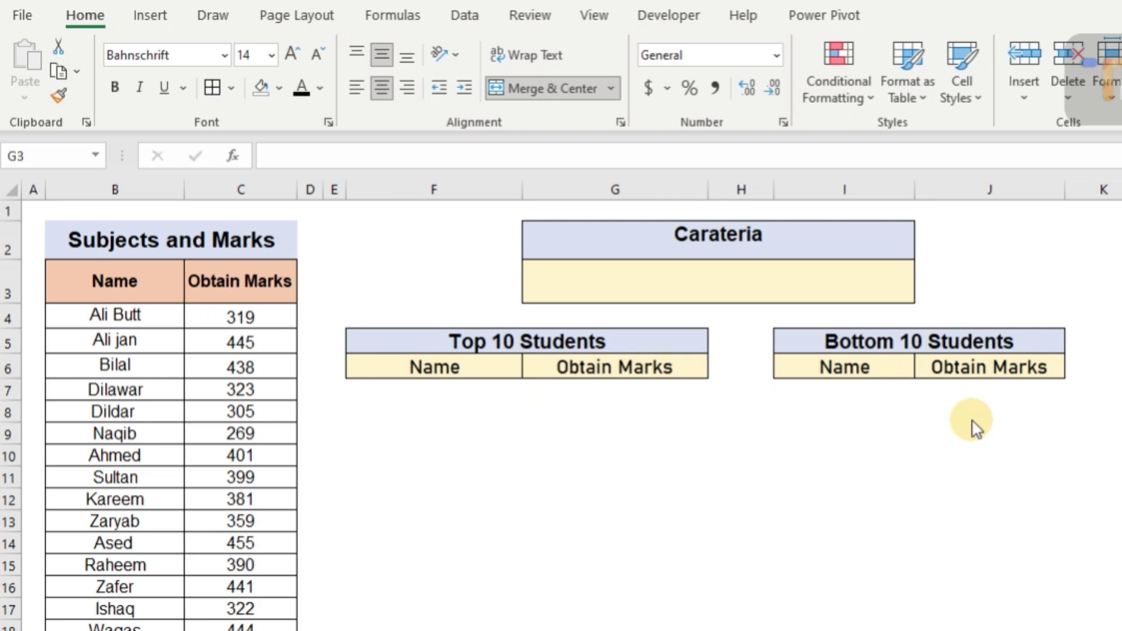
- In the Carateria cell G3, begin the formula =C4>=LARGE( over the marks C4:C23
{"action": "left_click", "coordinate": [772, 278]}
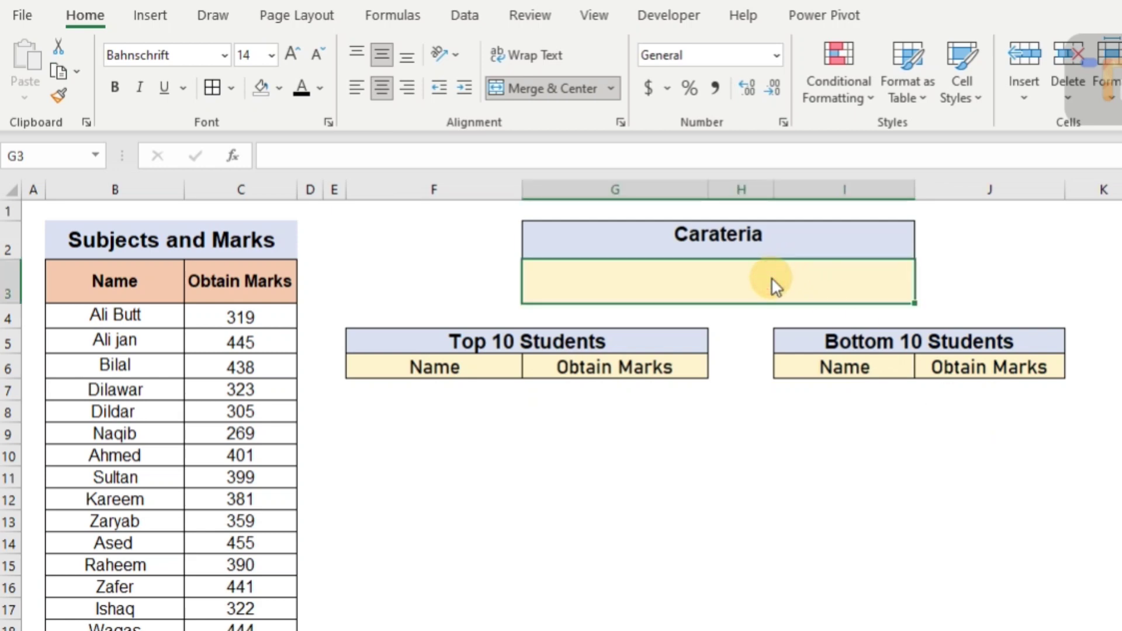
{"action": "double_click", "coordinate": [771, 277]}
{"action": "type", "text": "="}
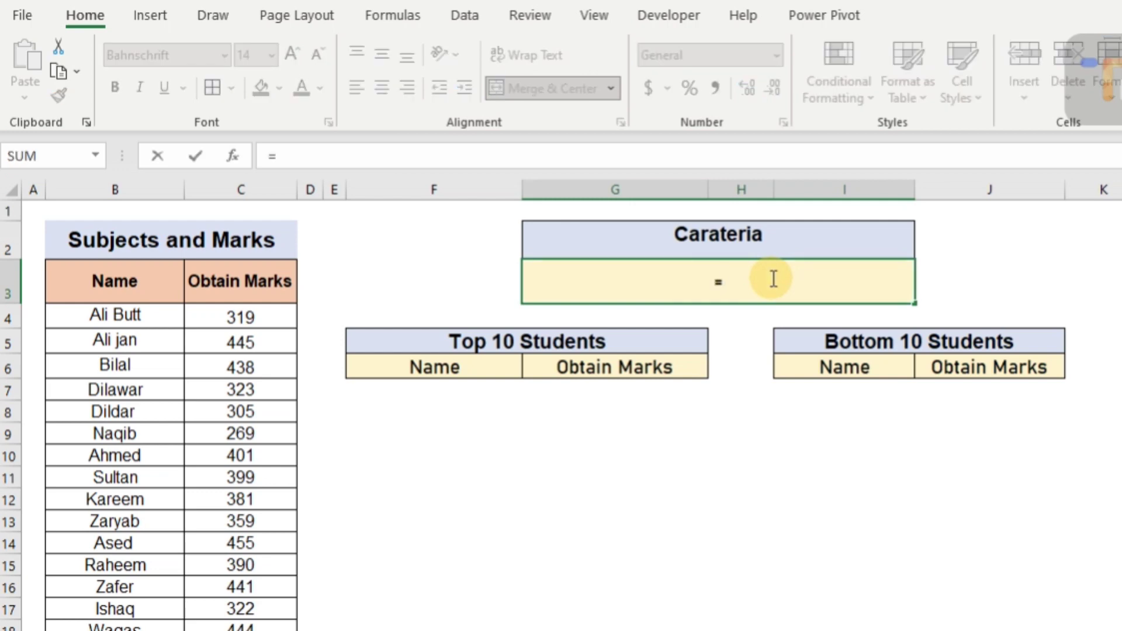
{"action": "left_click", "coordinate": [238, 315]}
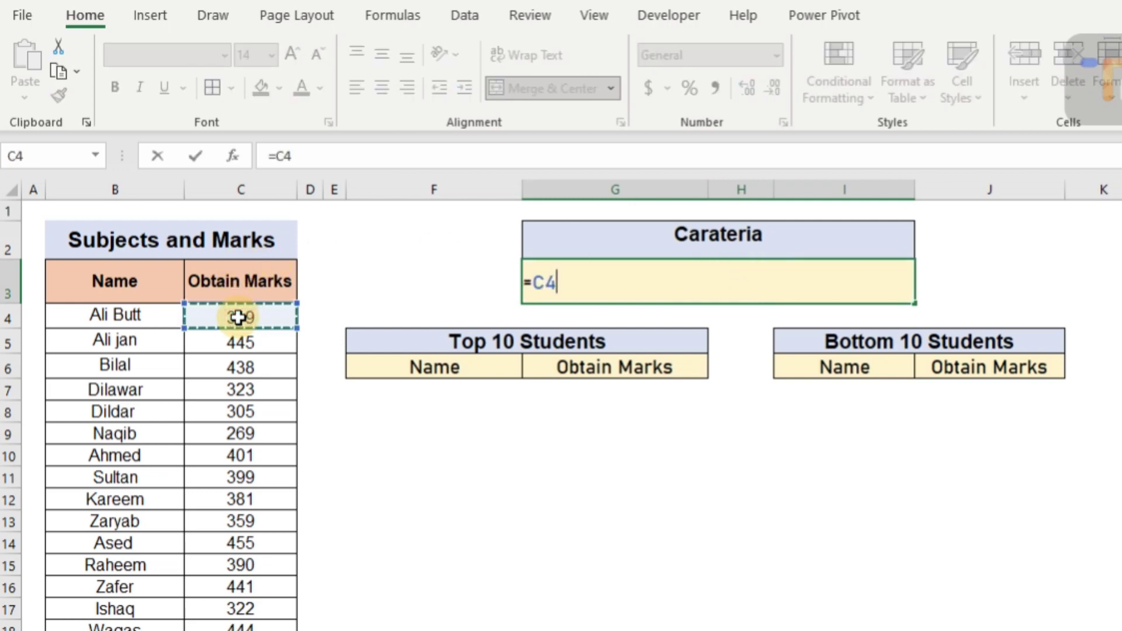
{"action": "type", "text": ">="}
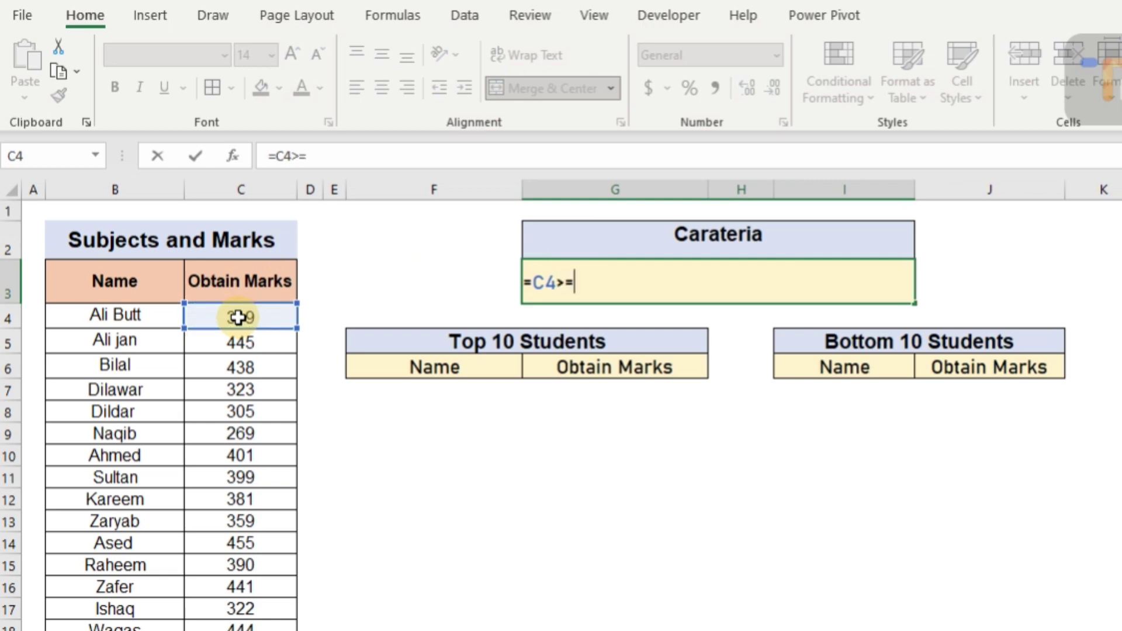
{"action": "type", "text": "lar"}
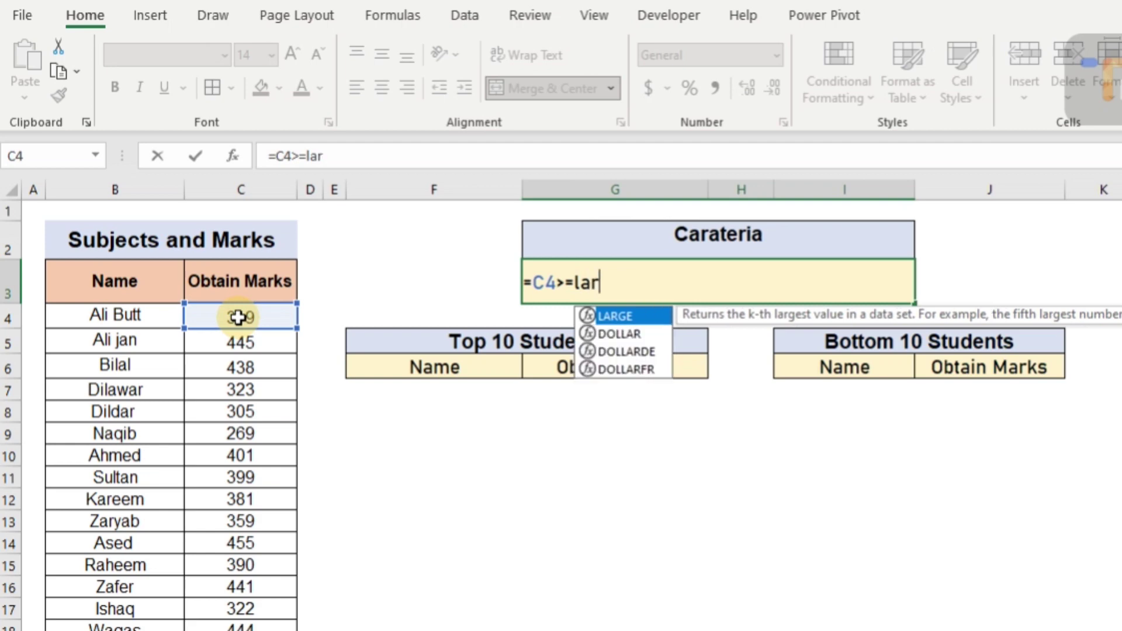
{"action": "key", "text": "Tab"}
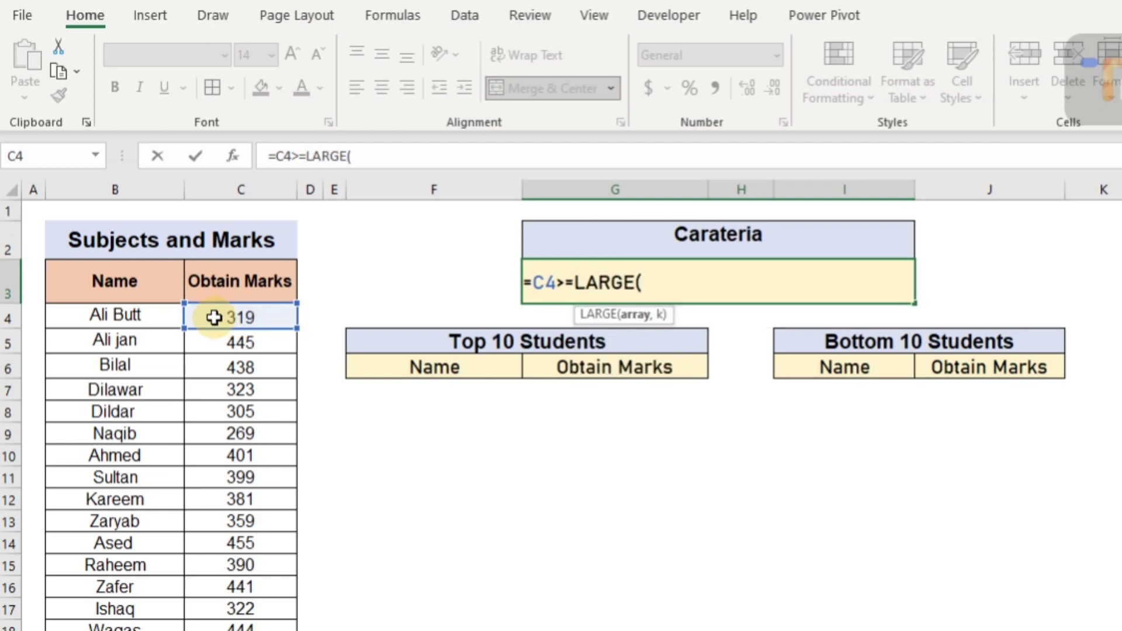
{"action": "left_click", "coordinate": [215, 317]}
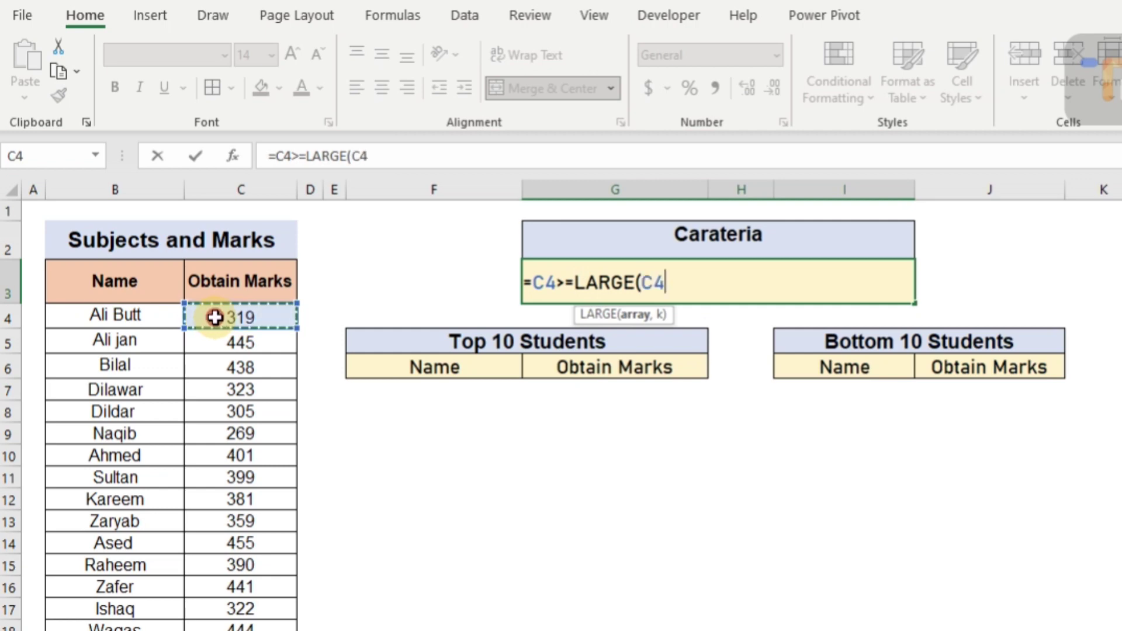
{"action": "key", "text": "ctrl+shift+Down"}
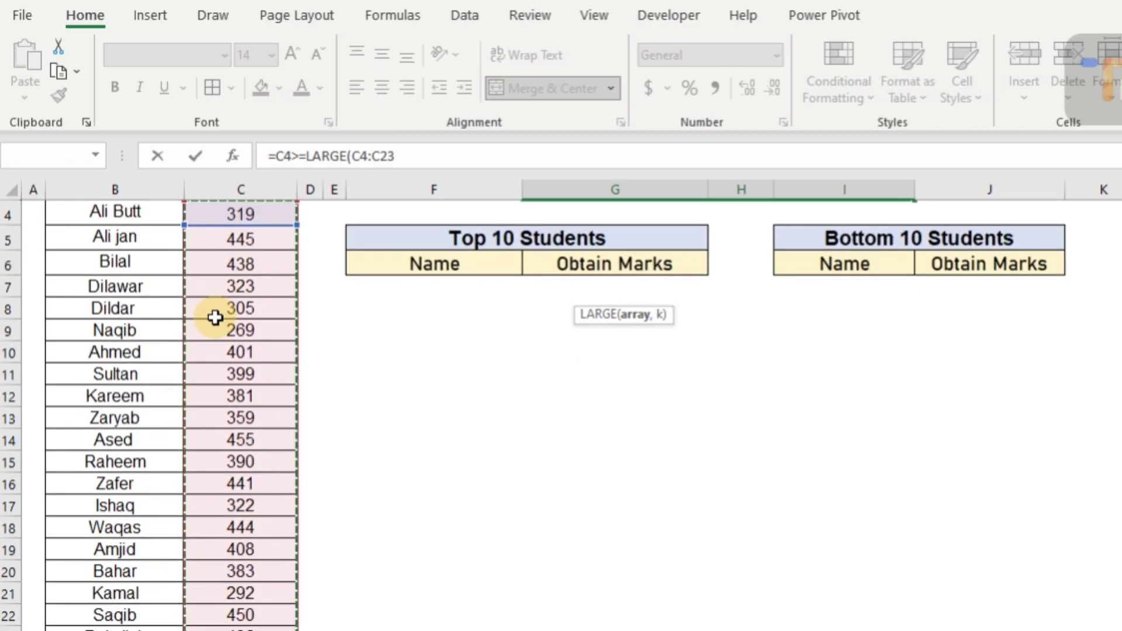
- Make the range absolute and complete =C4>=LARGE($C$4:$C$23,10), which returns FALSE
{"action": "scroll", "coordinate": [215, 318], "scroll_direction": "up", "scroll_amount": 1}
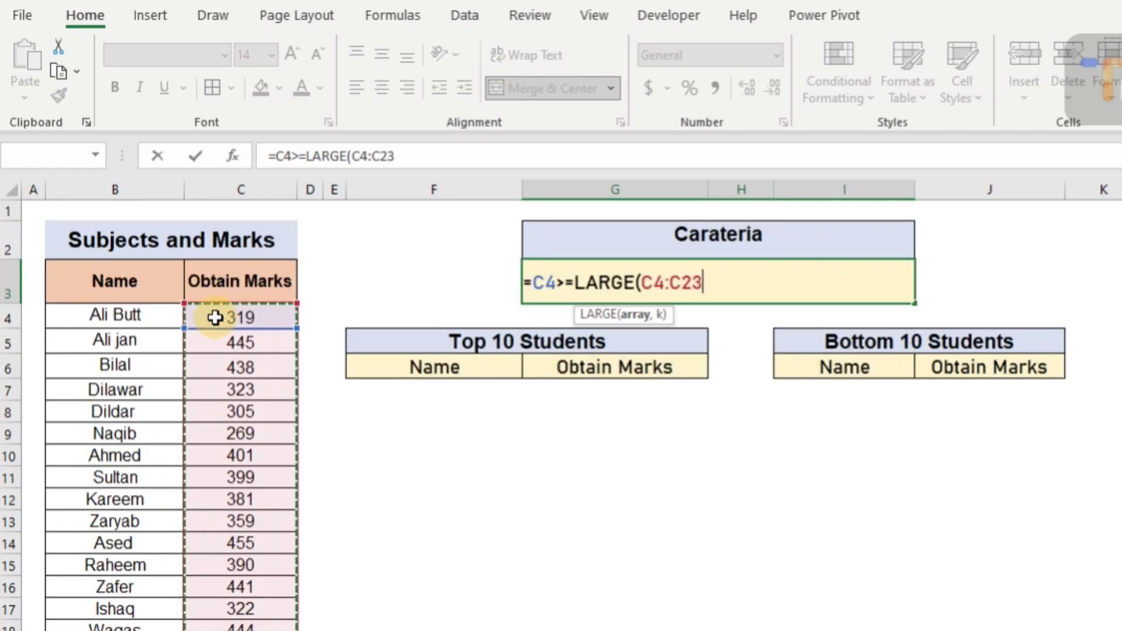
{"action": "key", "text": "F4"}
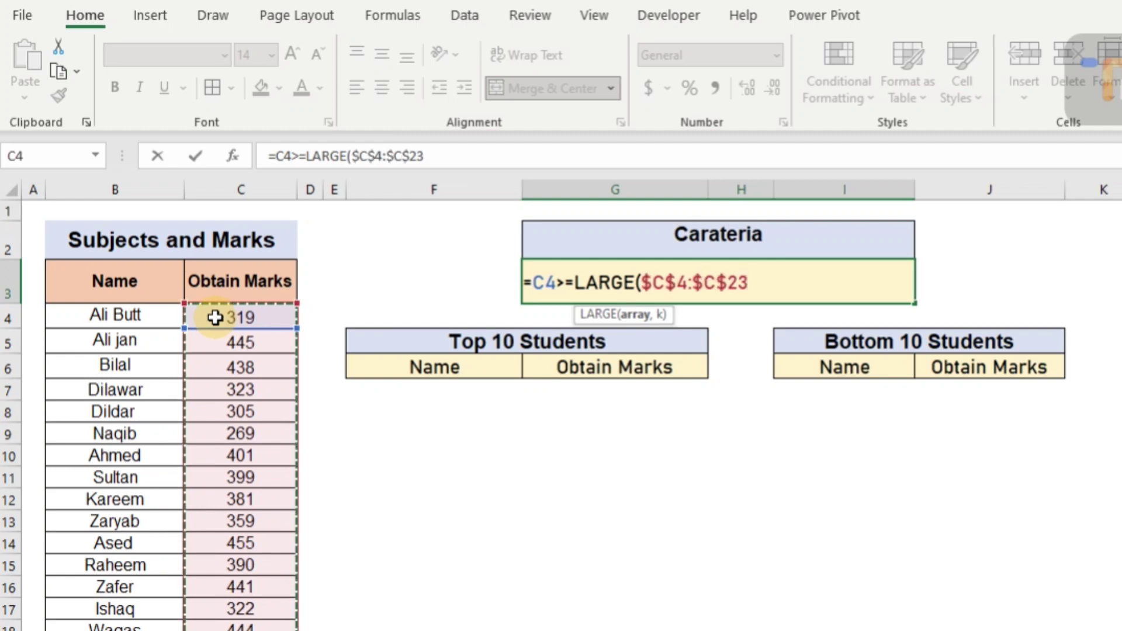
{"action": "type", "text": ","}
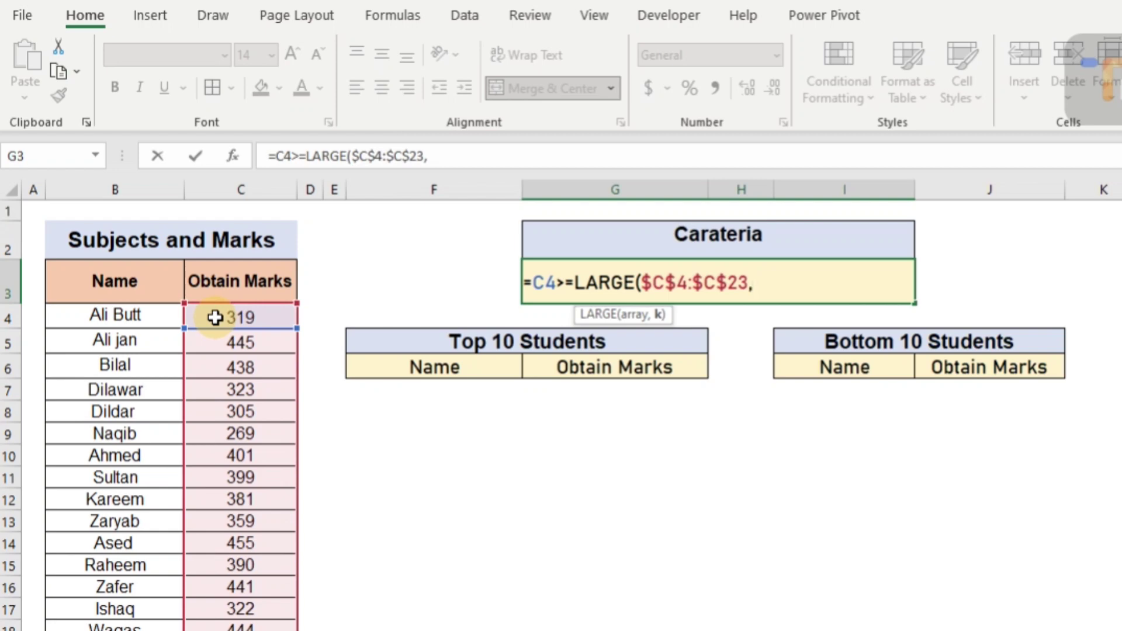
{"action": "type", "text": "2"}
{"action": "key", "text": "BackSpace"}
{"action": "type", "text": "5"}
{"action": "key", "text": "BackSpace"}
{"action": "type", "text": "10)"}
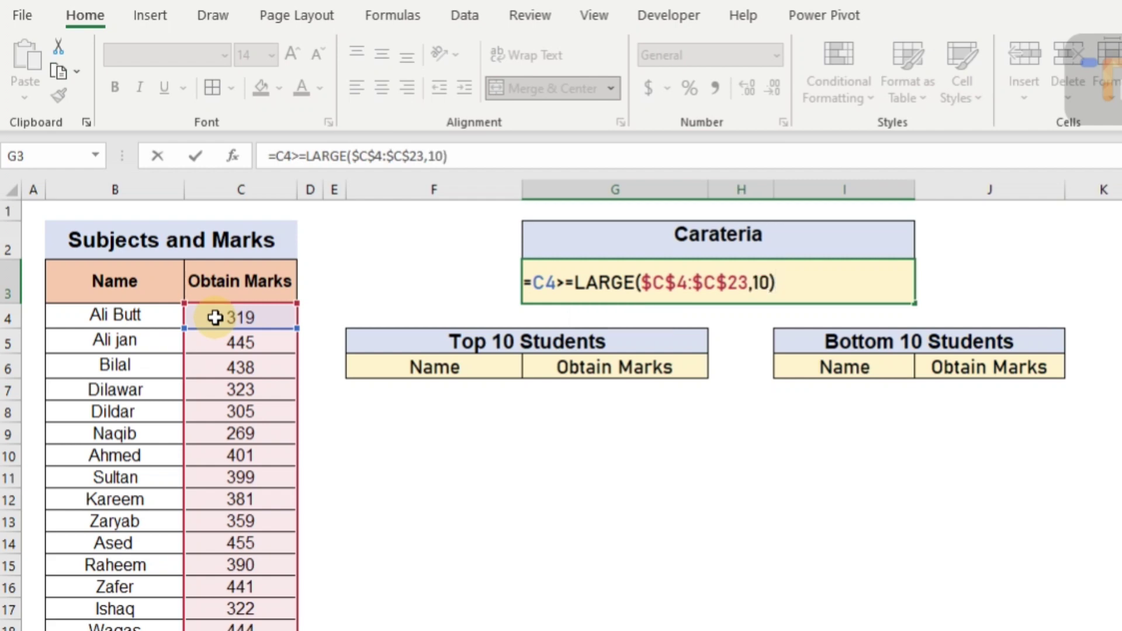
{"action": "key", "text": "Return"}
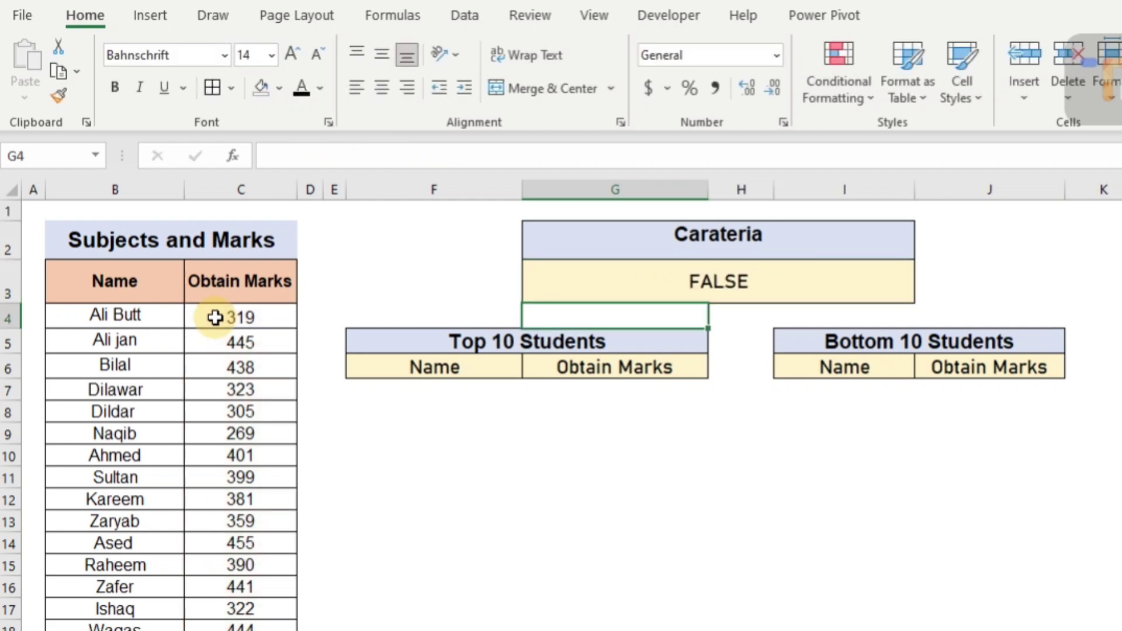
- Select the Name and Obtain Marks list B3:C23 and show the Data tools
{"action": "left_click", "coordinate": [115, 288]}
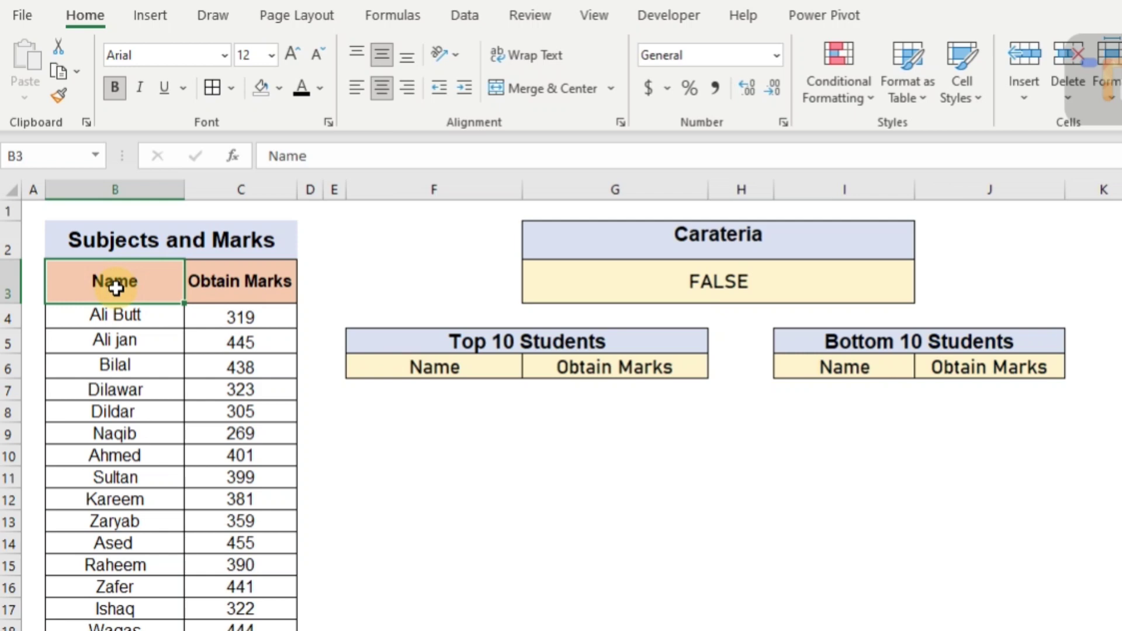
{"action": "key", "text": "shift+Right"}
{"action": "key", "text": "ctrl+shift+Down"}
{"action": "scroll", "coordinate": [115, 287], "scroll_direction": "up", "scroll_amount": 1}
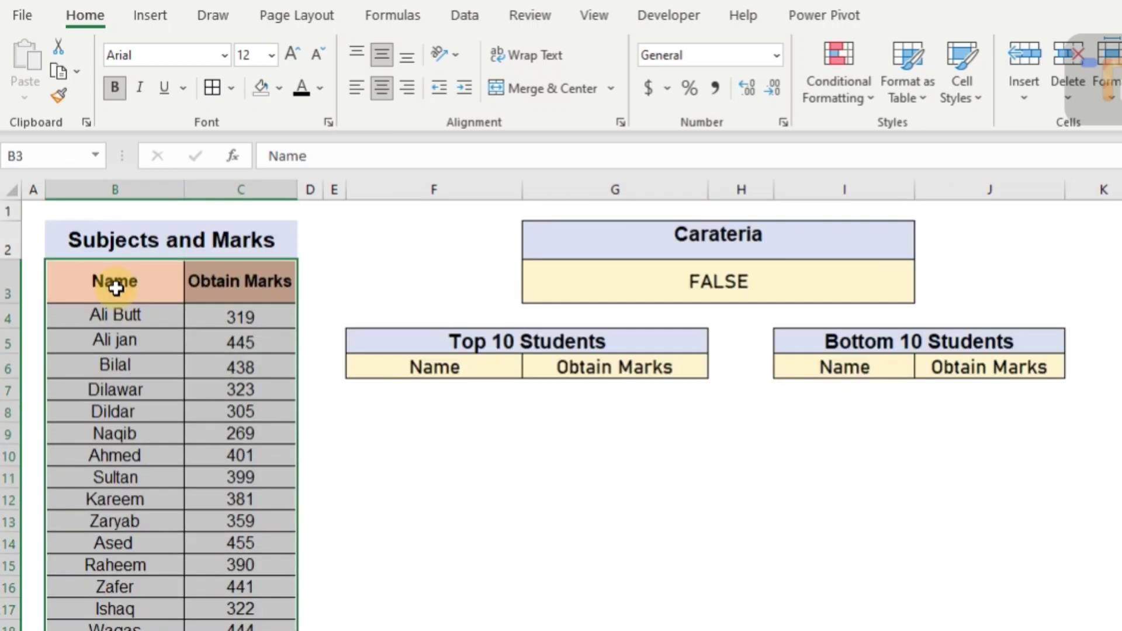
{"action": "left_click", "coordinate": [462, 16]}
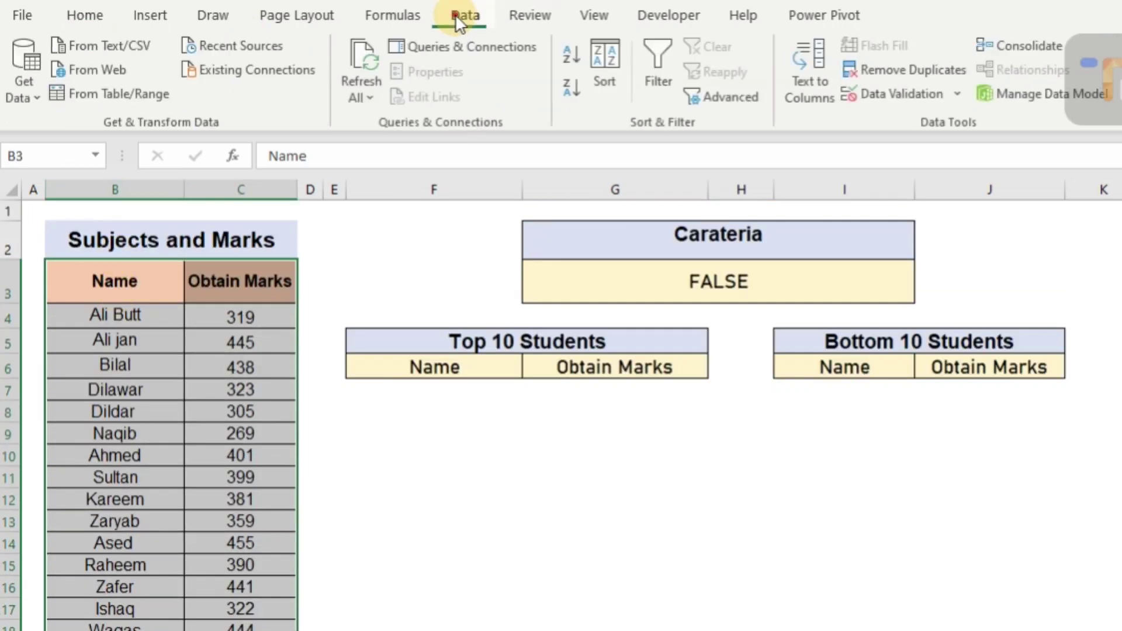
- Run Advanced Filter with criteria G2:I3, copying the results to the Top 10 headers F6:G6
{"action": "left_click", "coordinate": [727, 96]}
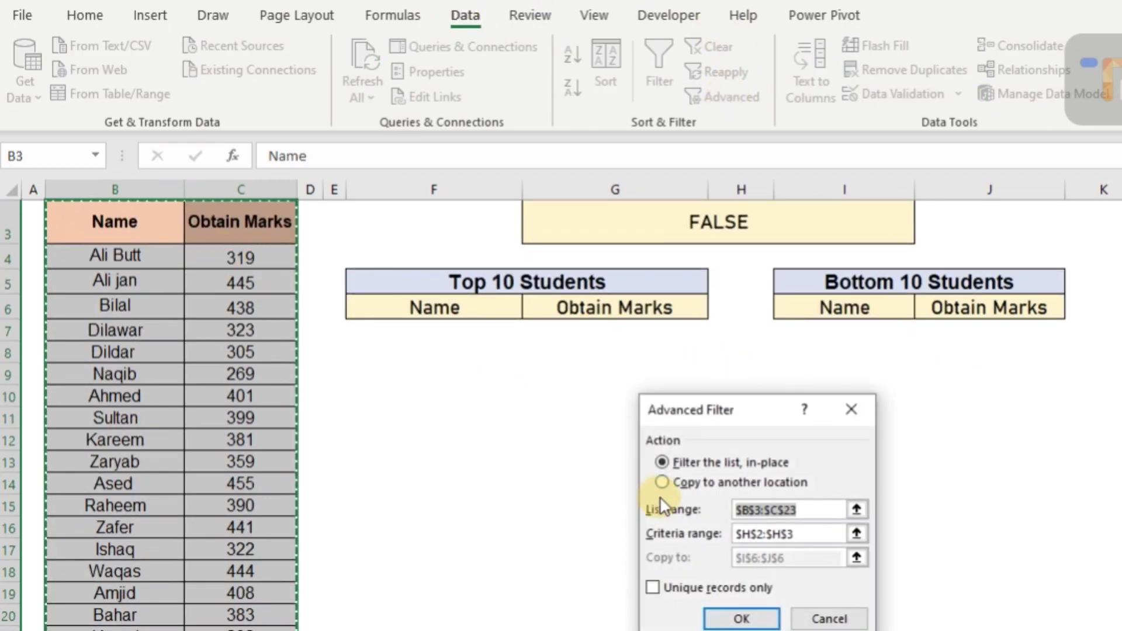
{"action": "left_click", "coordinate": [806, 534]}
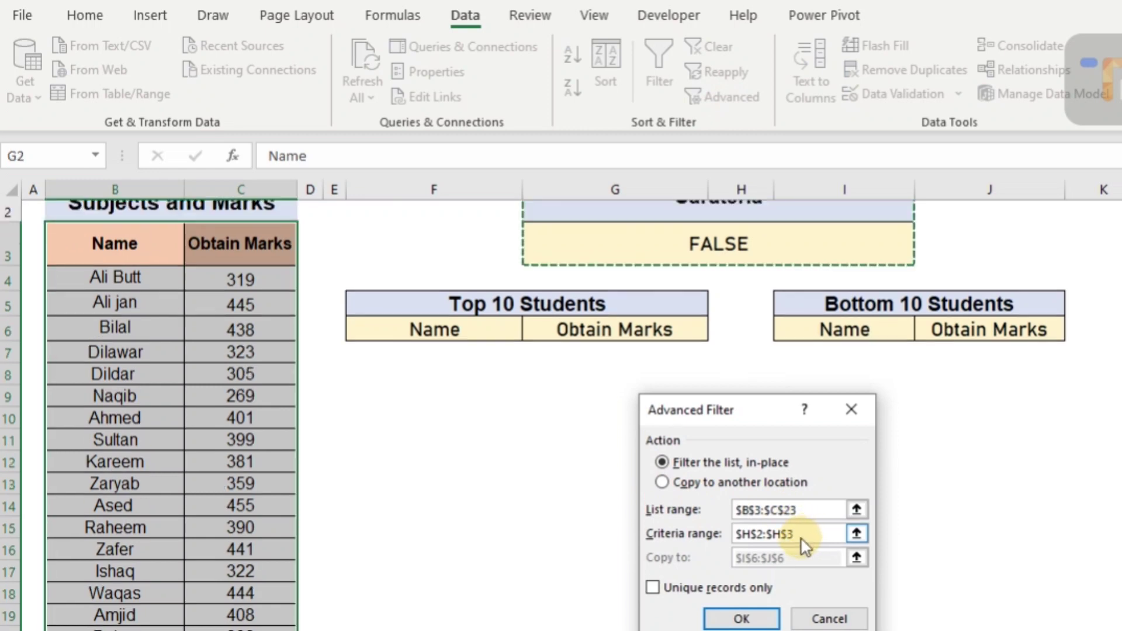
{"action": "left_click", "coordinate": [726, 532]}
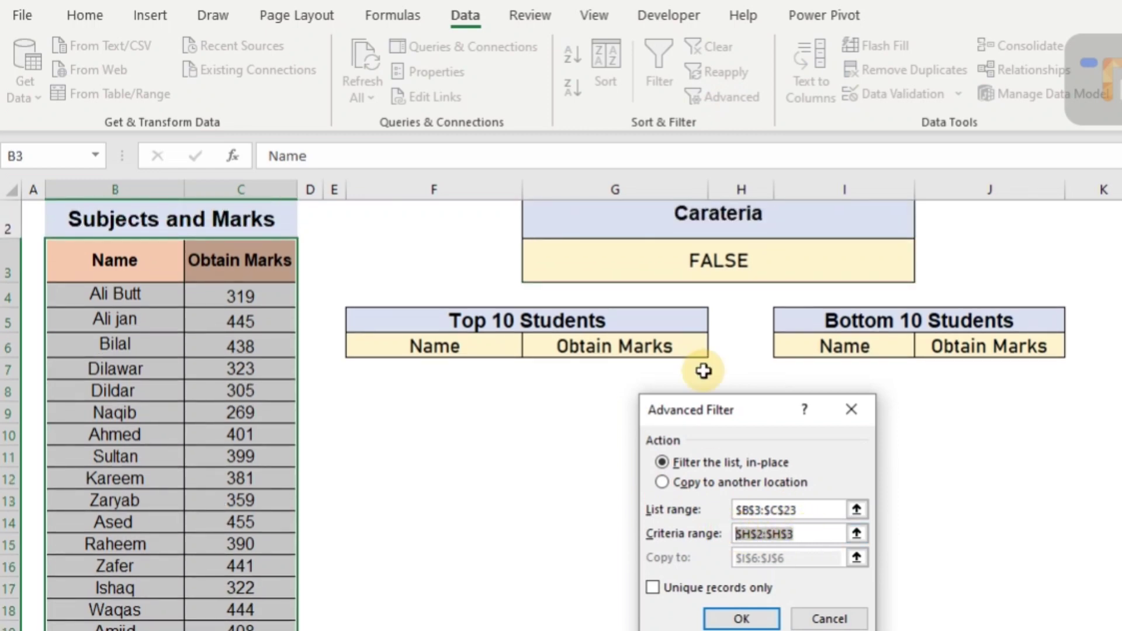
{"action": "key", "text": "BackSpace"}
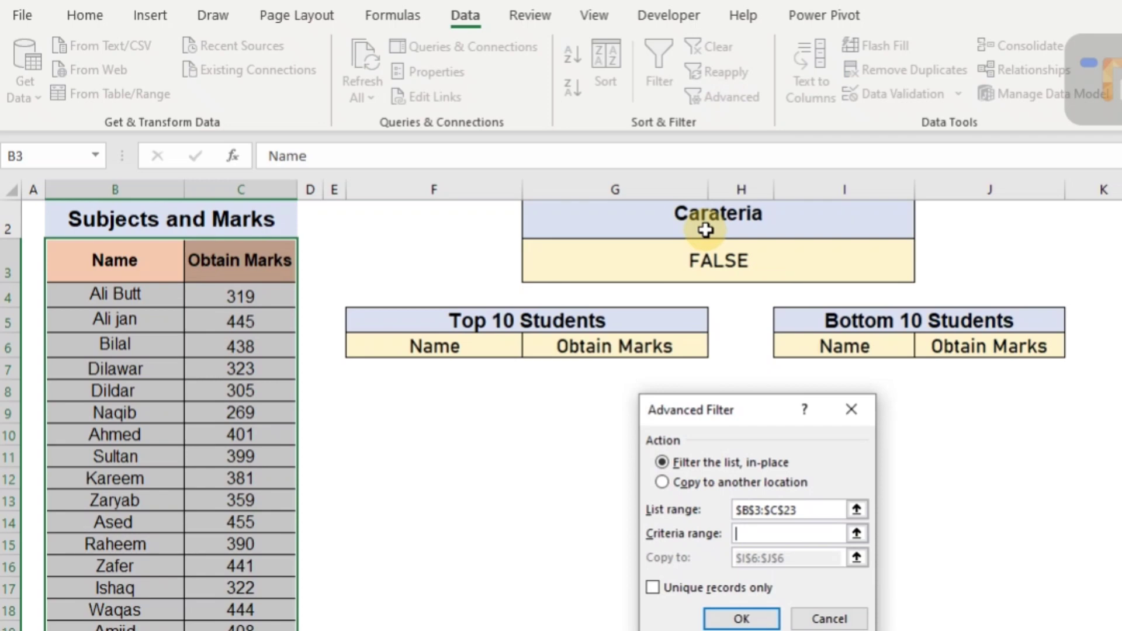
{"action": "left_click_drag", "start_coordinate": [703, 218], "coordinate": [703, 270]}
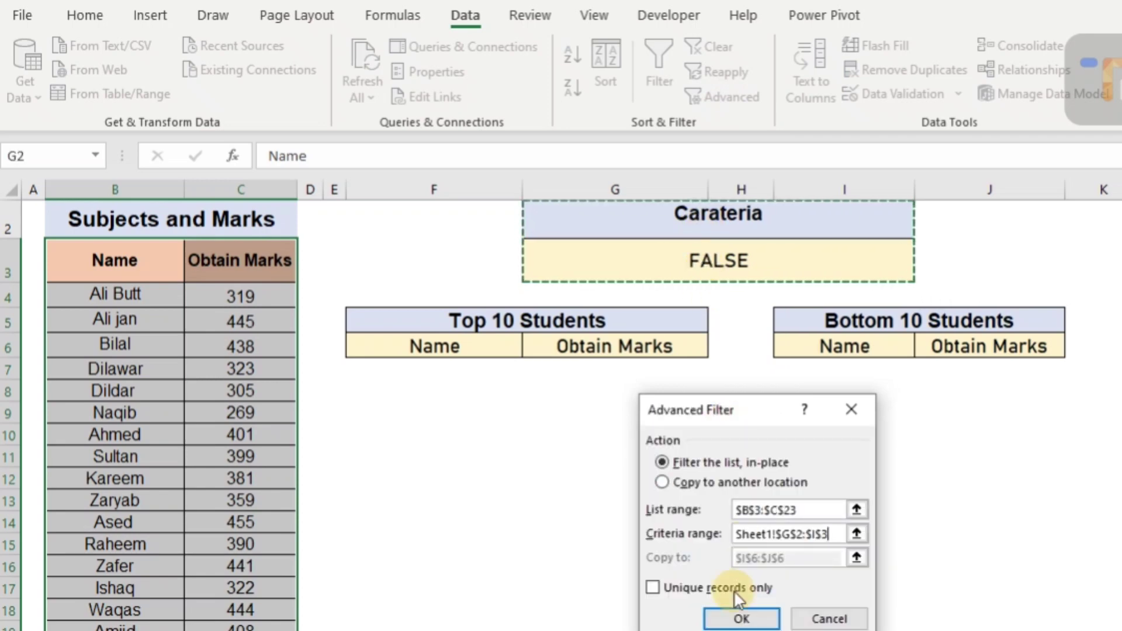
{"action": "left_click", "coordinate": [662, 481]}
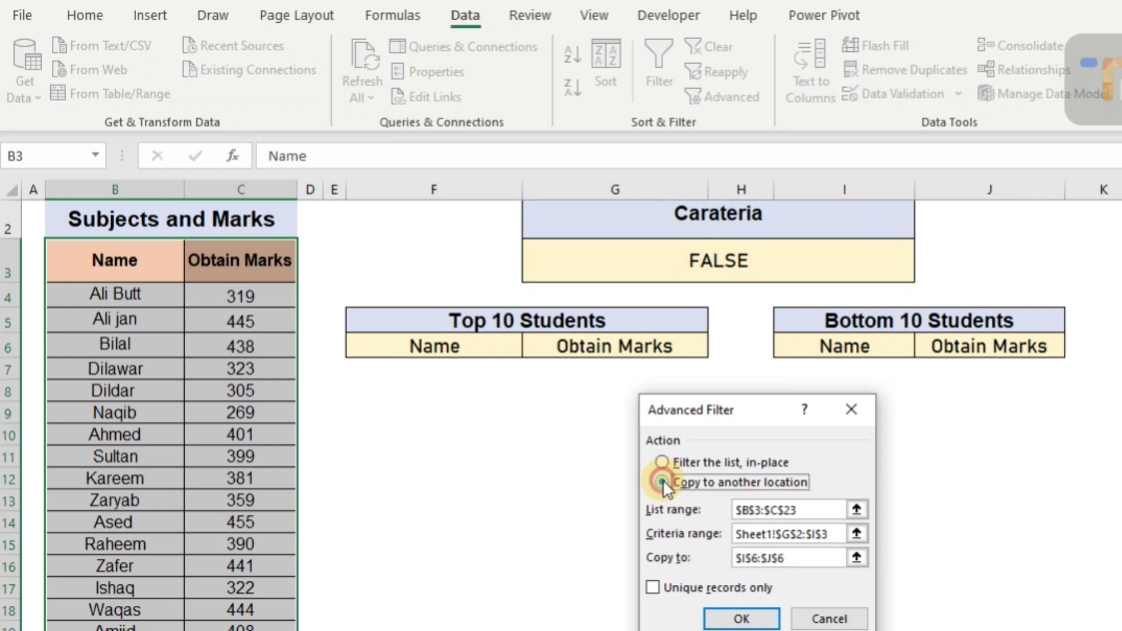
{"action": "left_click_drag", "start_coordinate": [789, 559], "coordinate": [725, 561]}
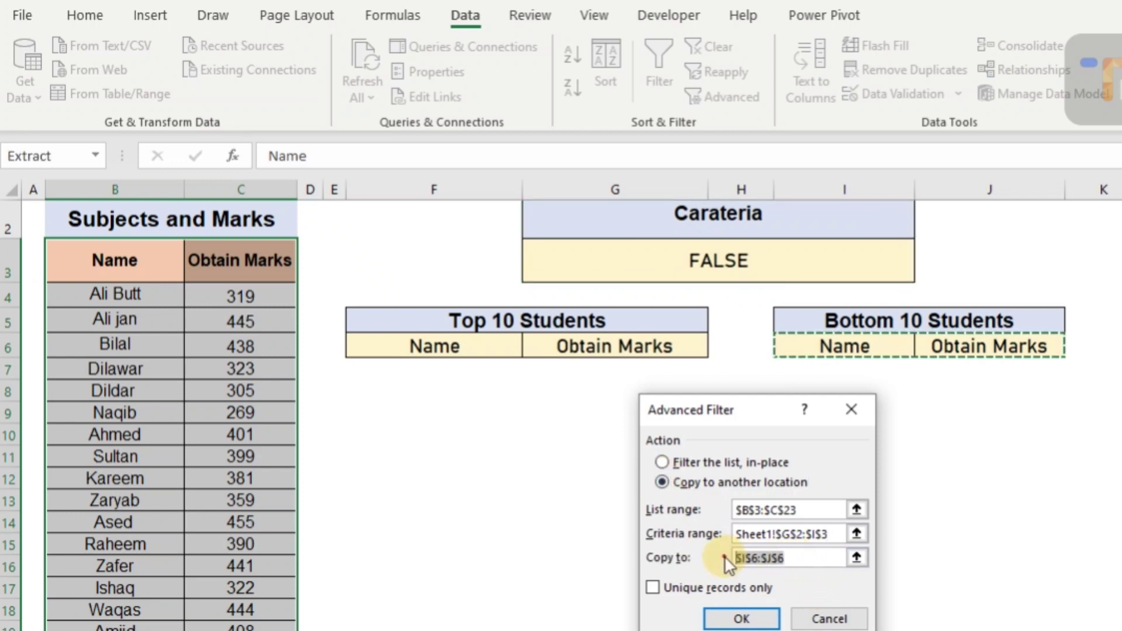
{"action": "key", "text": "BackSpace"}
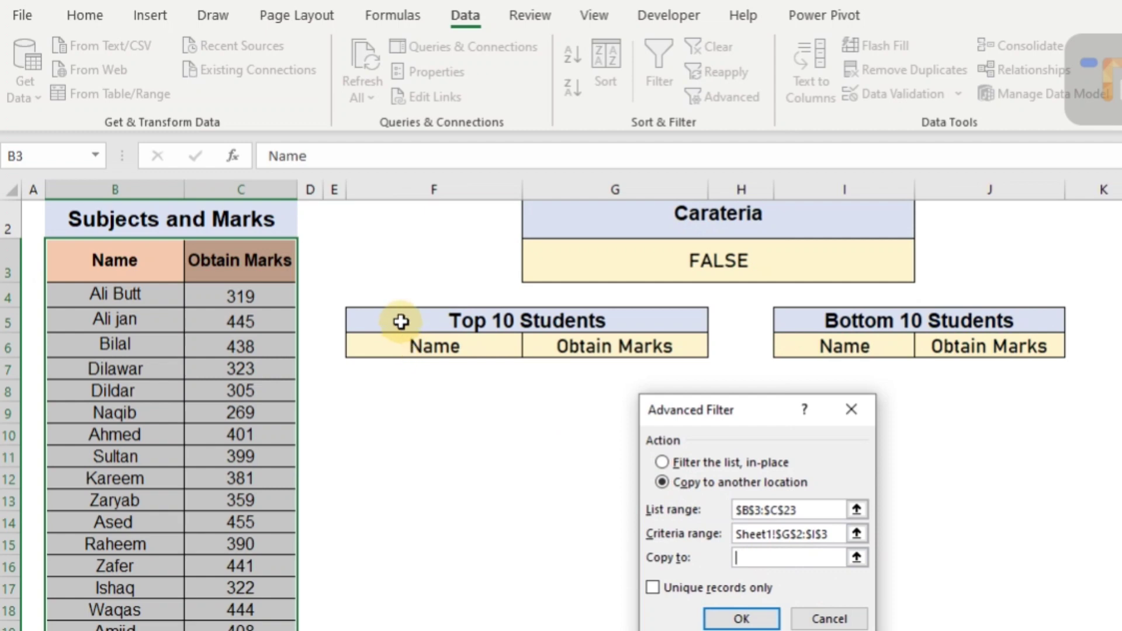
{"action": "left_click_drag", "start_coordinate": [394, 347], "coordinate": [575, 353]}
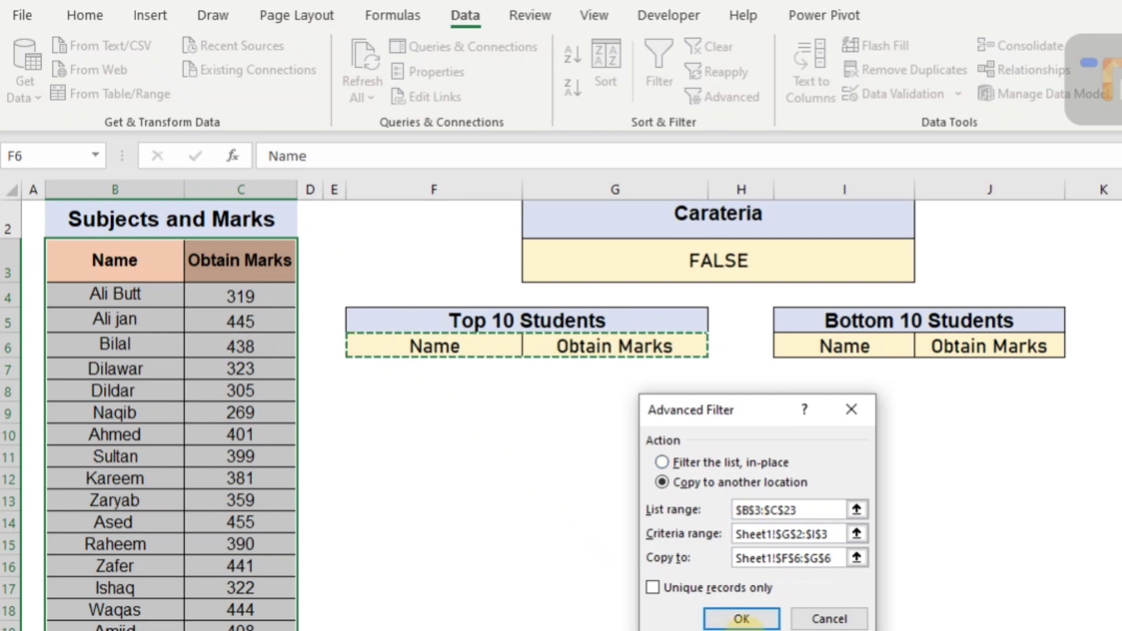
{"action": "left_click", "coordinate": [742, 618]}
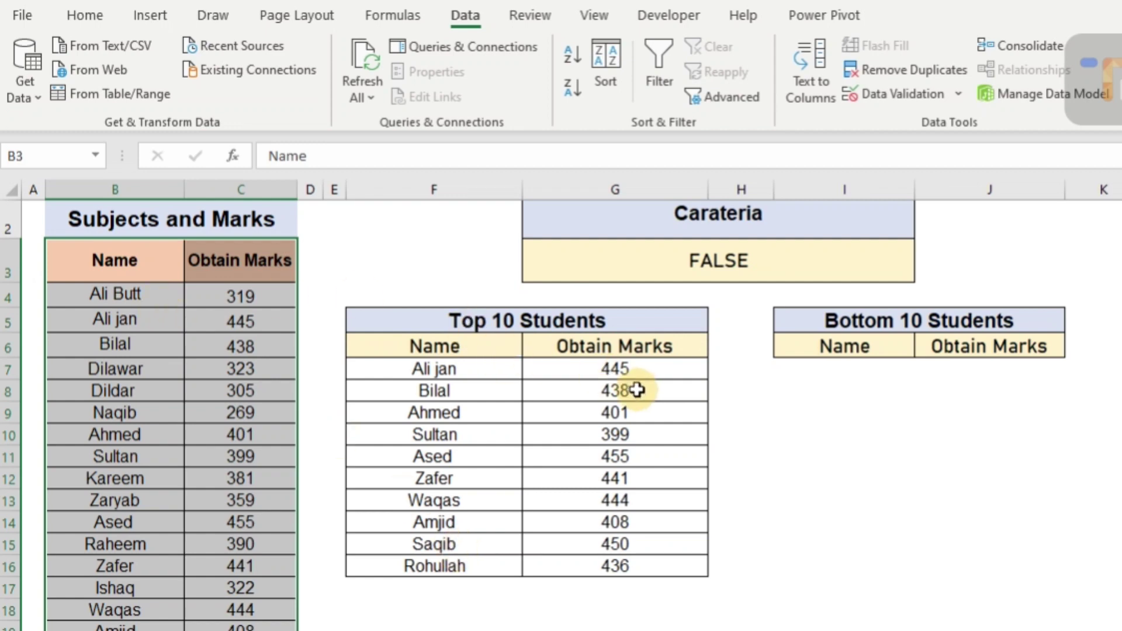
- Sort the Top 10 rows F7:G16 A to Z by name, Ahmed through Zafer
{"action": "mouse_move", "coordinate": [491, 368]}
{"action": "left_mouse_down"}
{"action": "mouse_move", "coordinate": [637, 519]}
{"action": "mouse_move", "coordinate": [625, 558]}
{"action": "left_mouse_up"}
{"action": "key", "text": "alt+a"}
{"action": "key", "text": "s"}
{"action": "key", "text": "a"}
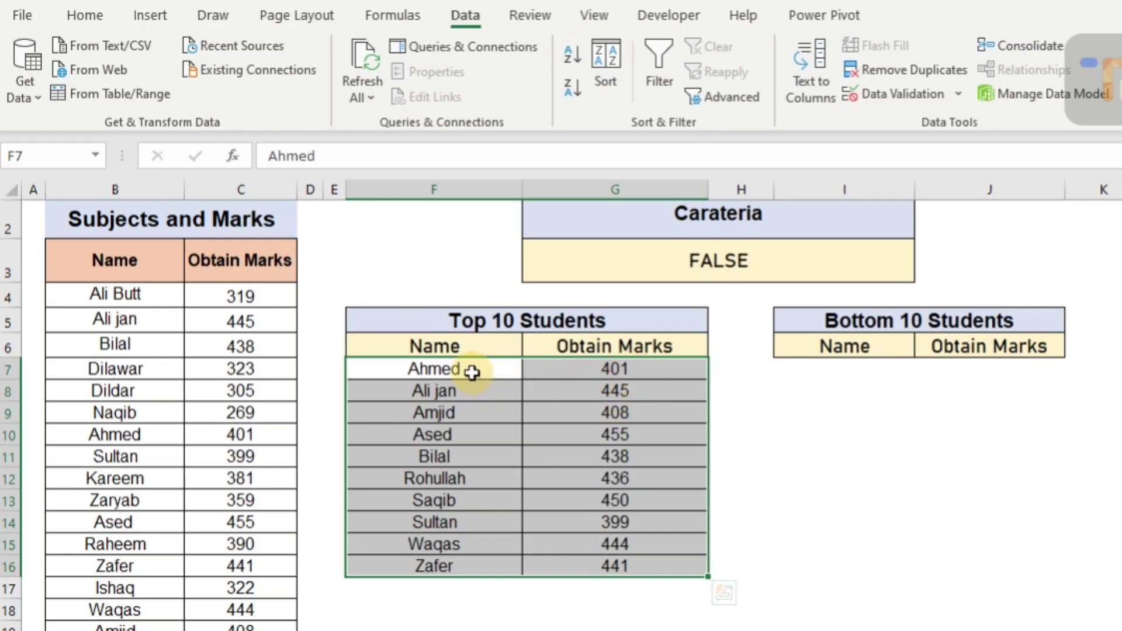
- Custom-sort the Top 10 by Obtain Marks on cell values, largest to smallest
{"action": "left_click", "coordinate": [606, 71]}
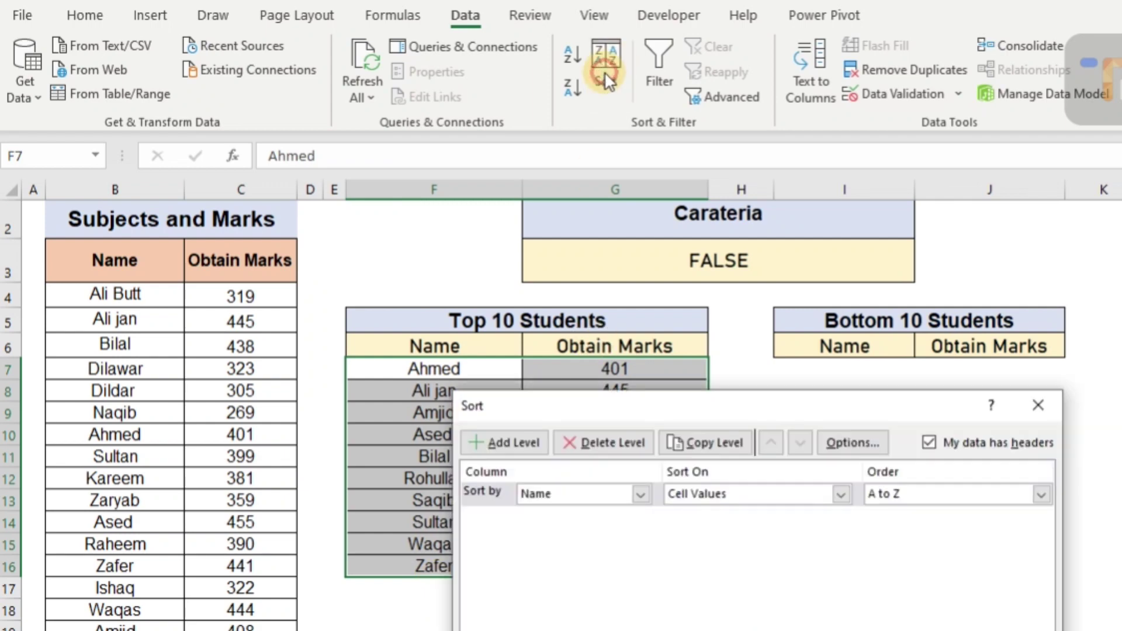
{"action": "left_click_drag", "start_coordinate": [657, 371], "coordinate": [657, 206]}
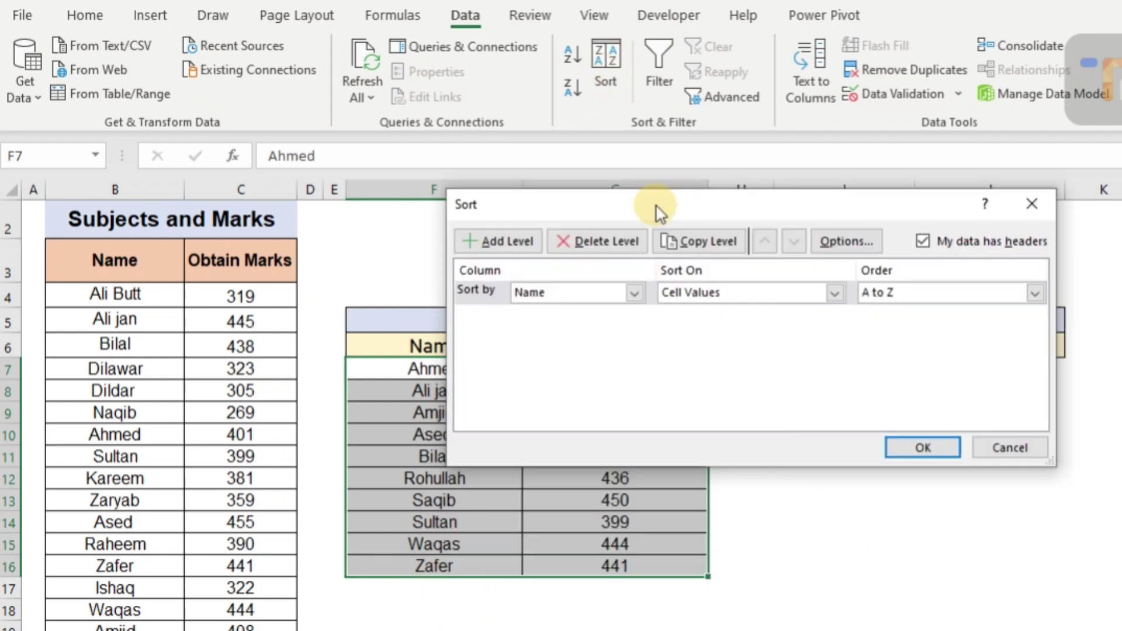
{"action": "left_click", "coordinate": [634, 294]}
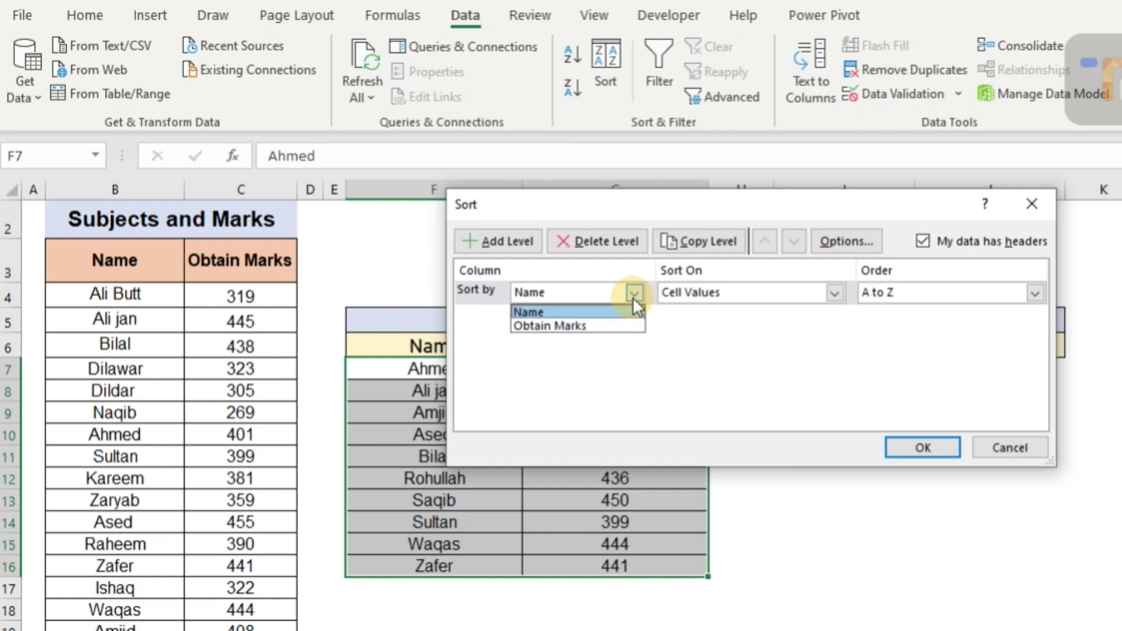
{"action": "left_click", "coordinate": [585, 326]}
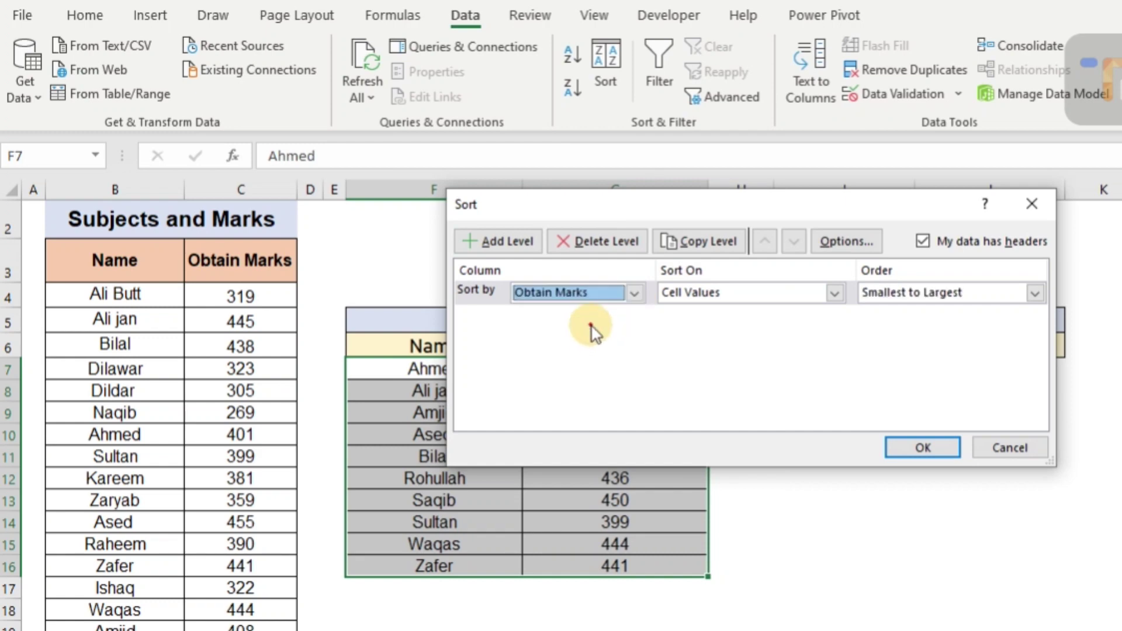
{"action": "left_click", "coordinate": [836, 294]}
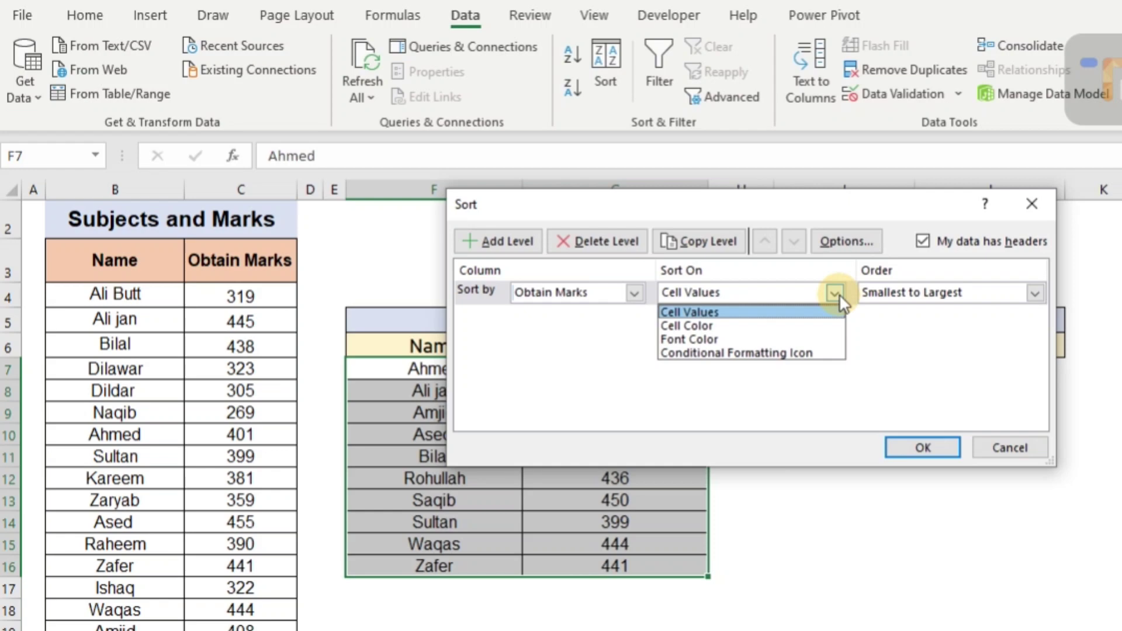
{"action": "left_click", "coordinate": [836, 294]}
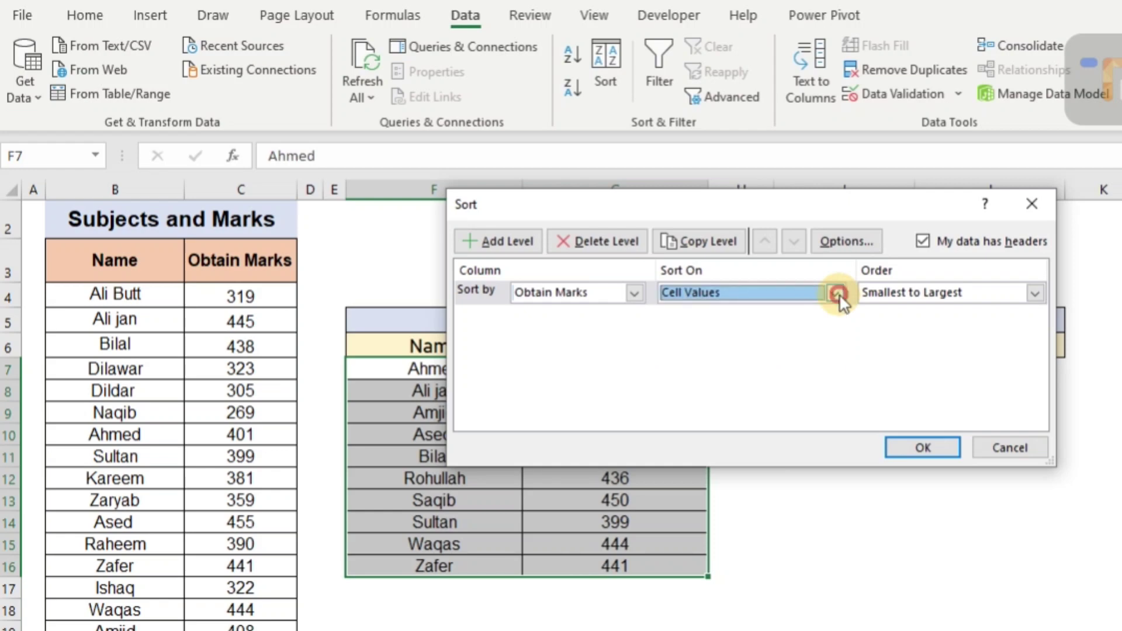
{"action": "left_click", "coordinate": [1035, 293]}
{"action": "left_click", "coordinate": [979, 326]}
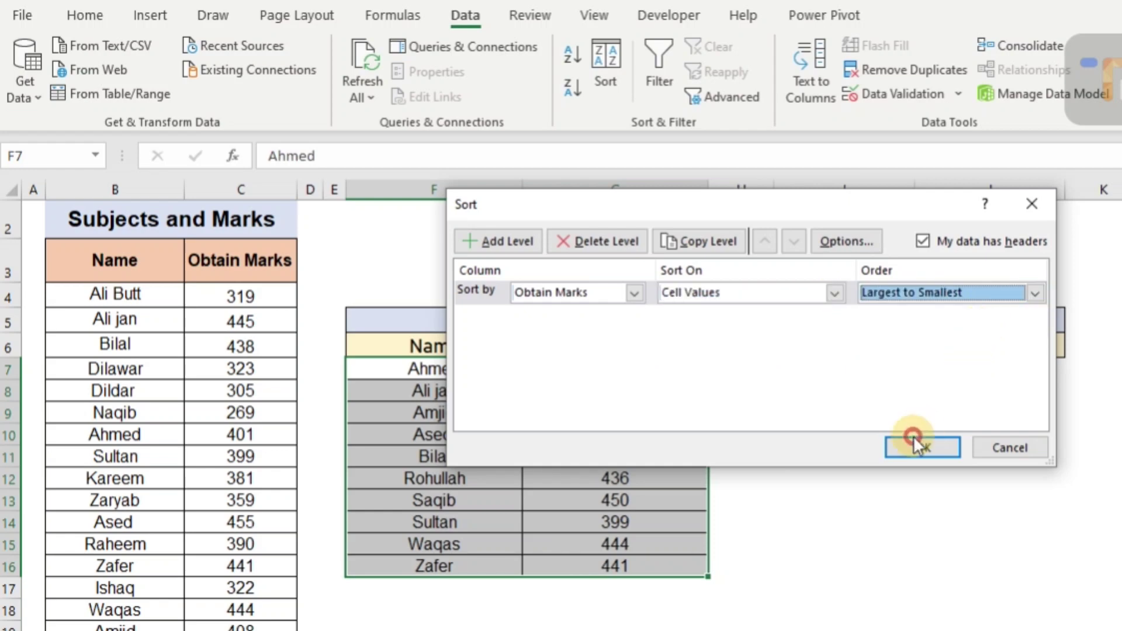
{"action": "left_click", "coordinate": [906, 449]}
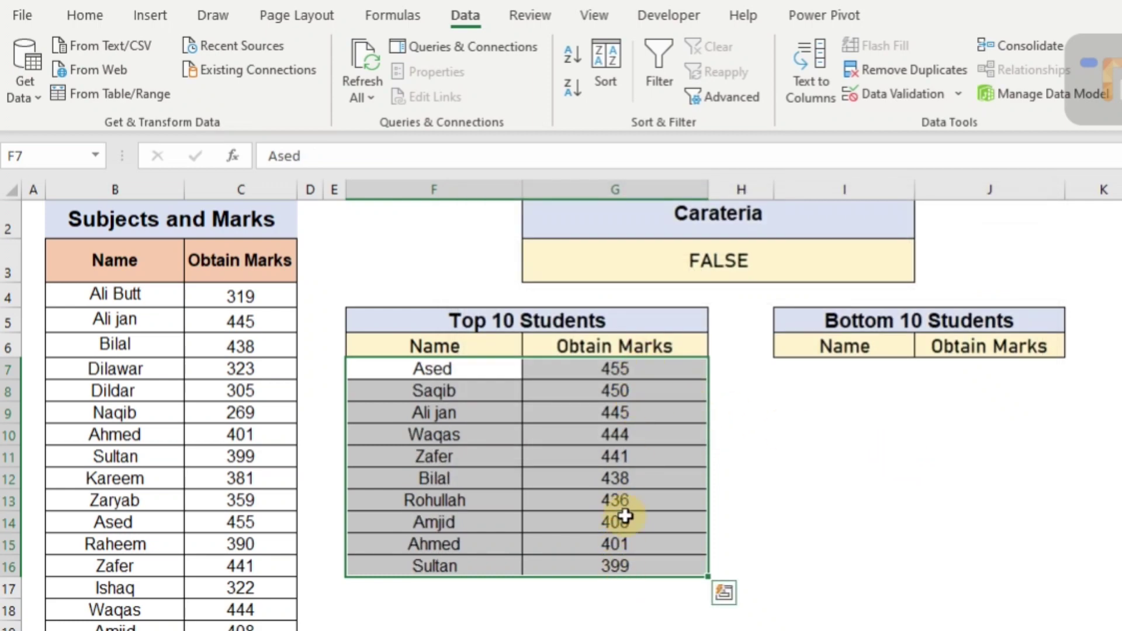
- Delete the =C4>=LARGE($C$4:$C$23,10) formula from the Carateria cell G3
{"action": "left_click", "coordinate": [849, 372]}
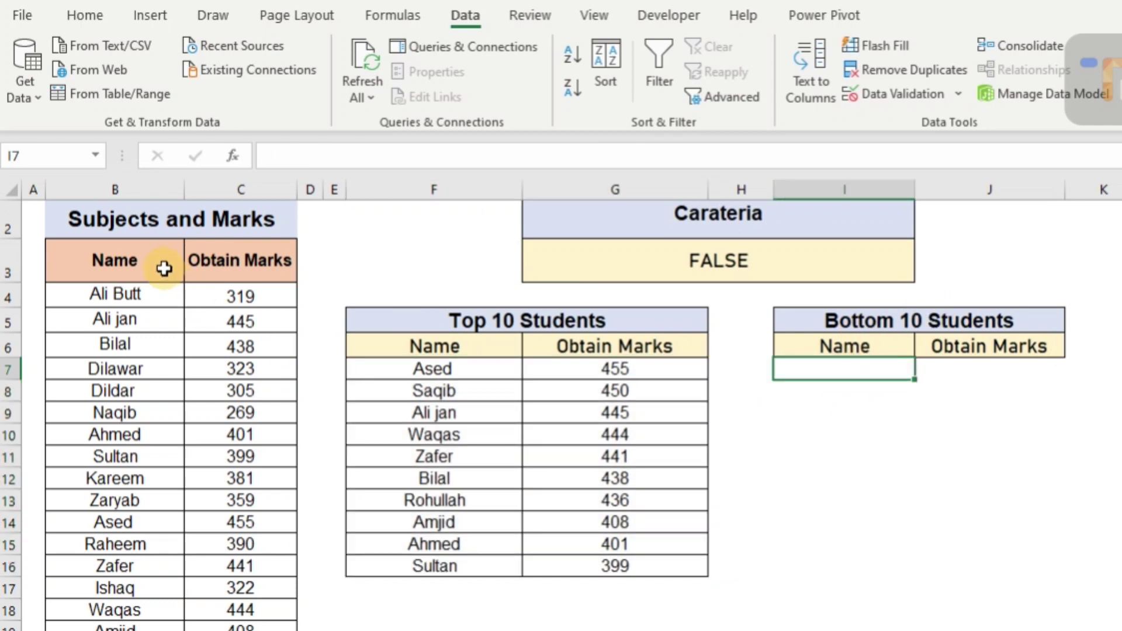
{"action": "left_click", "coordinate": [672, 257]}
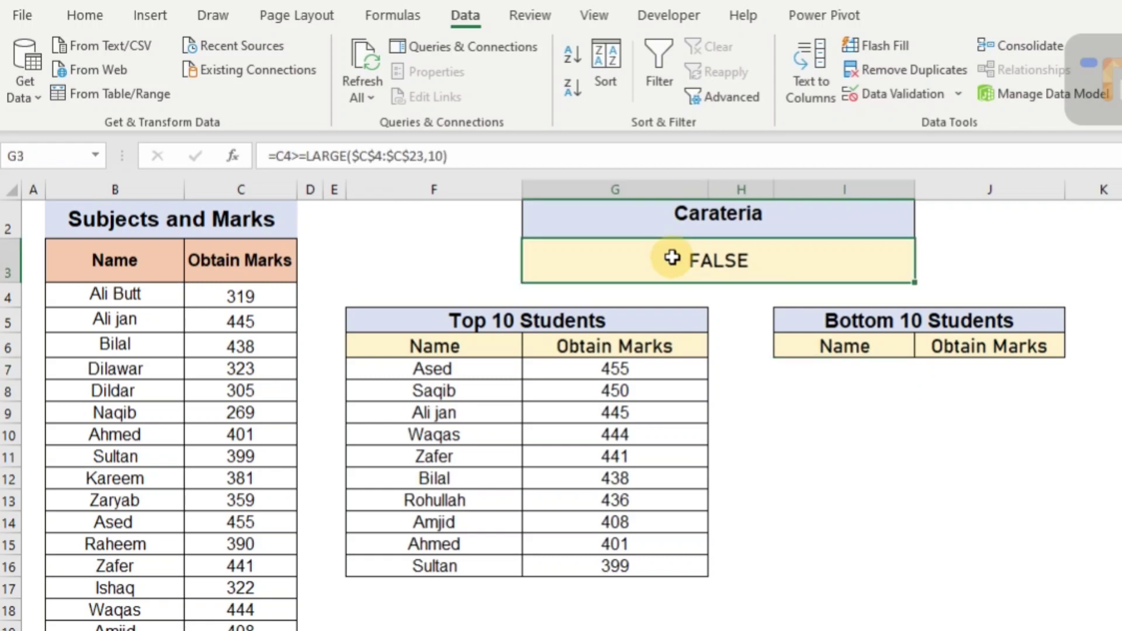
{"action": "key", "text": "Delete"}
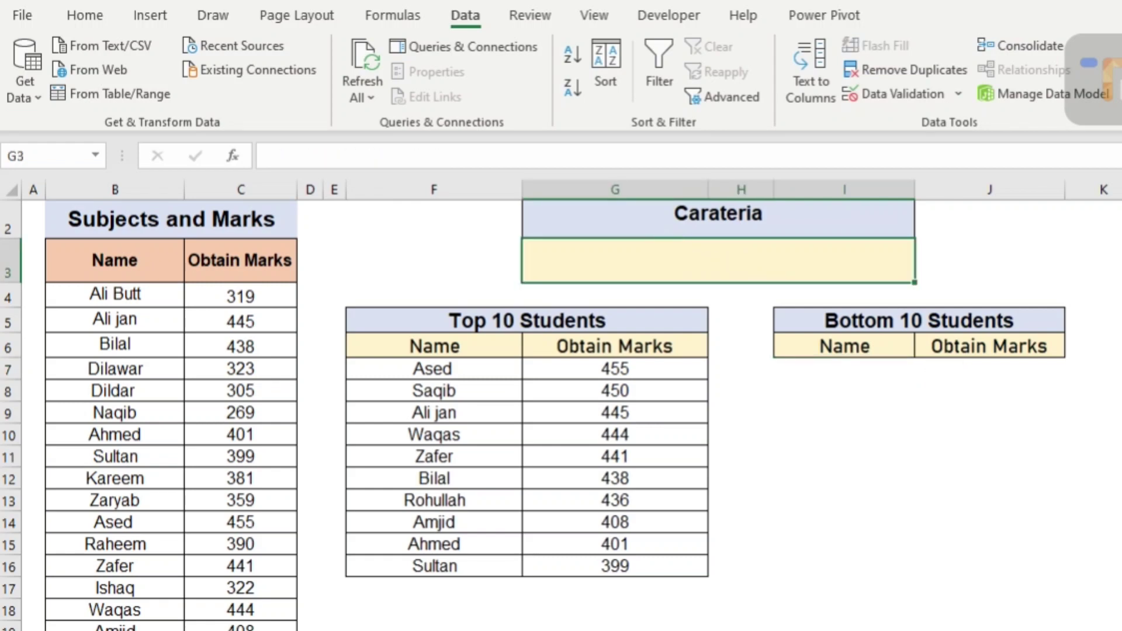
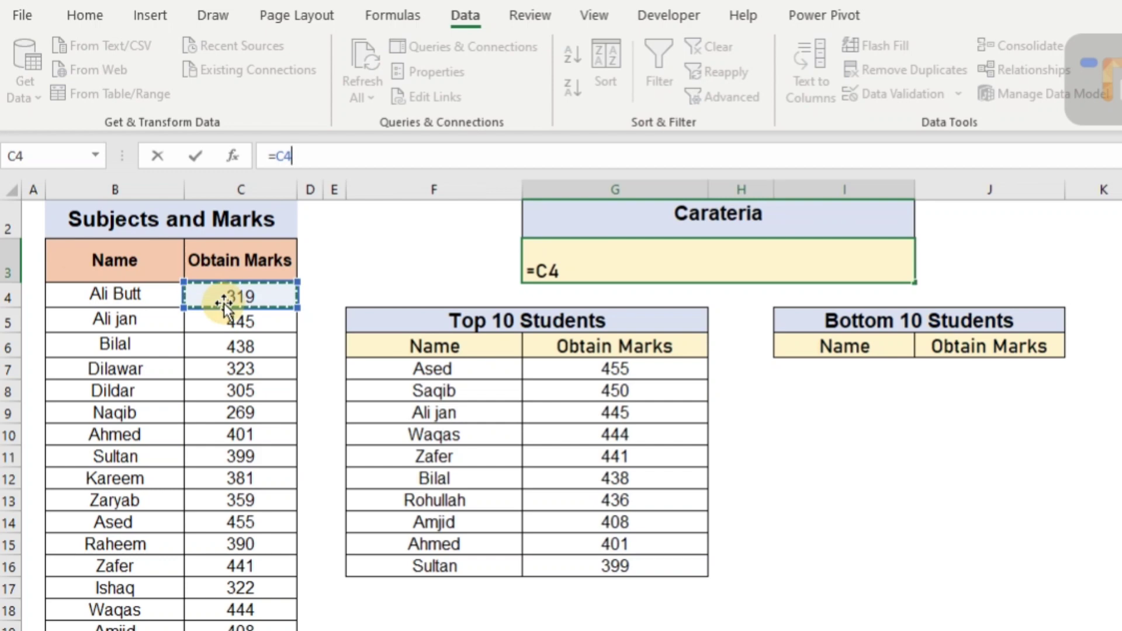
- Complete the Carateria formula as =C4<=SMALL($C$4:$C$23,10) so it returns TRUE
{"action": "type", "text": "<="}
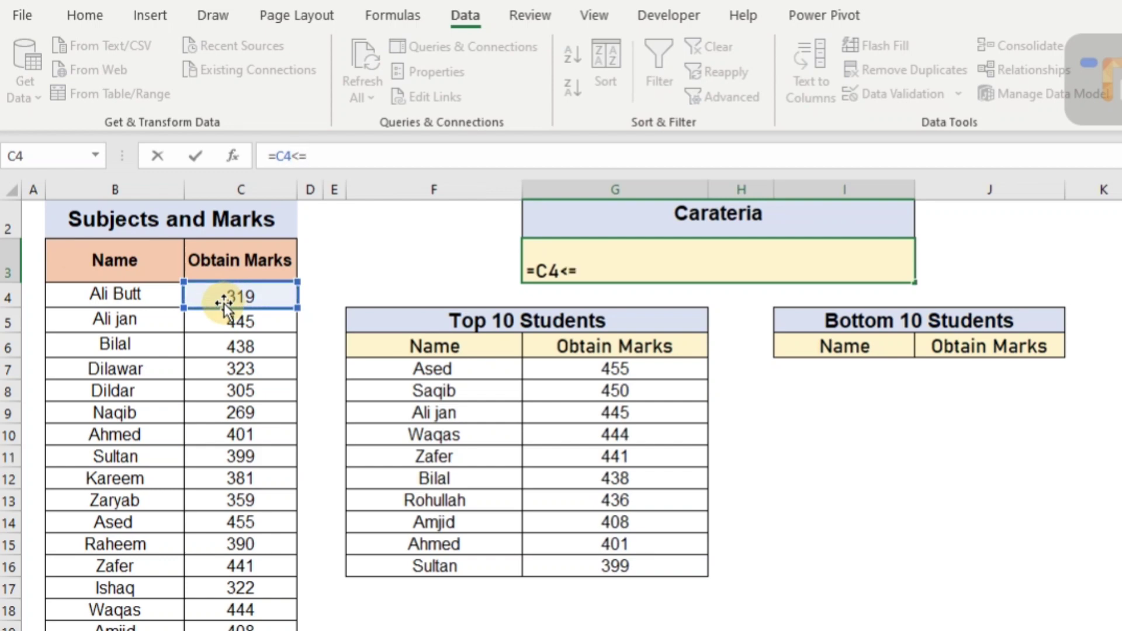
{"action": "type", "text": "sma"}
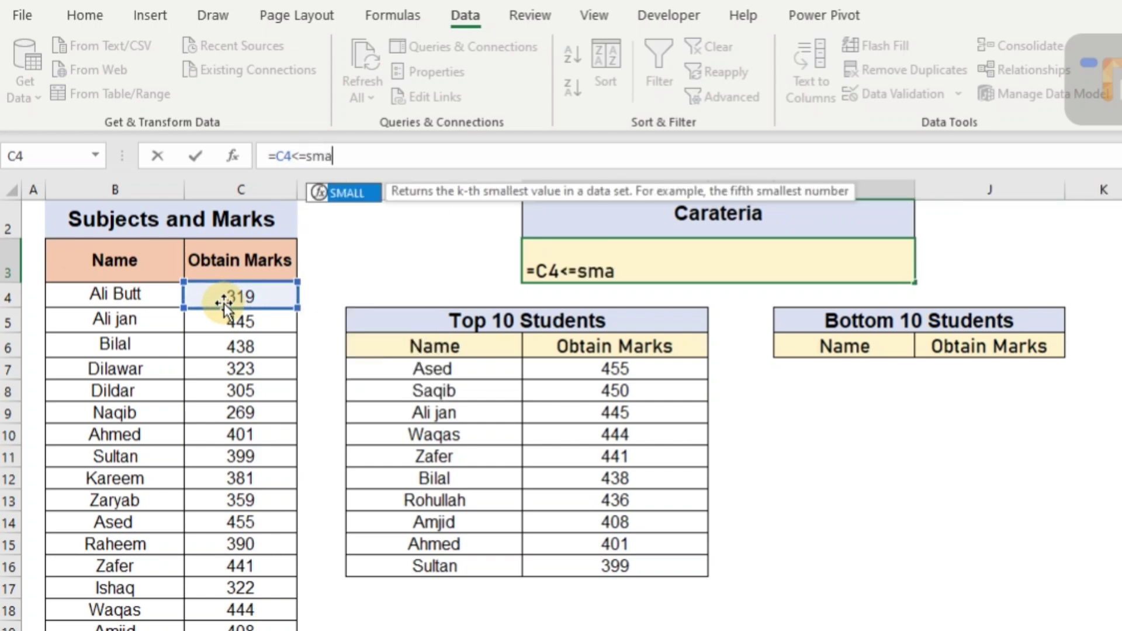
{"action": "type", "text": "ll"}
{"action": "key", "text": "Tab"}
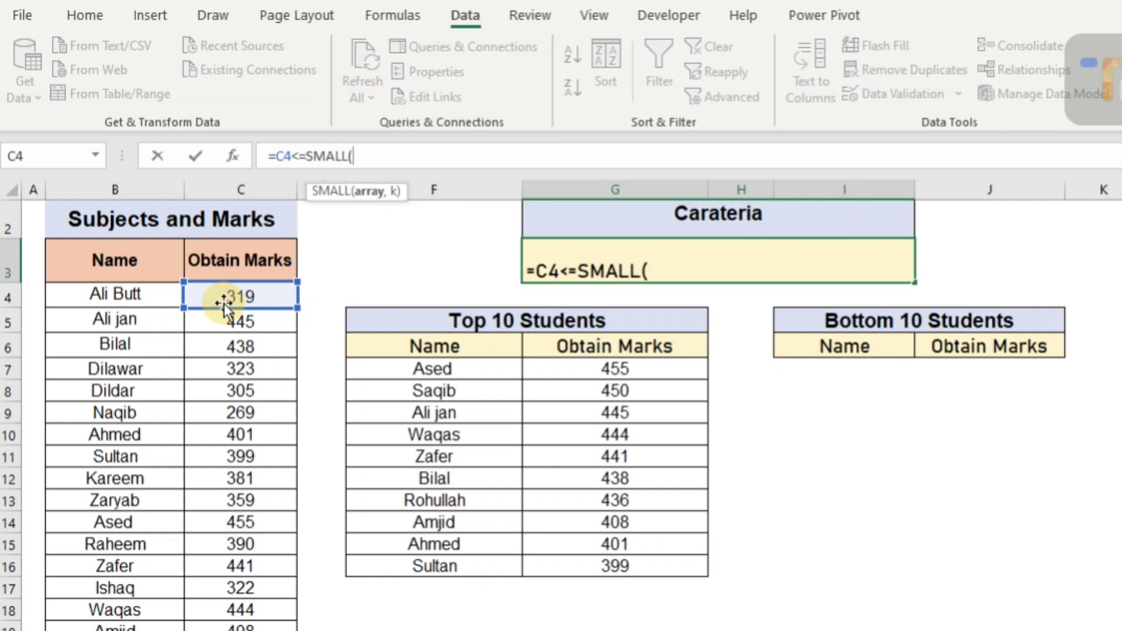
{"action": "left_click", "coordinate": [258, 296]}
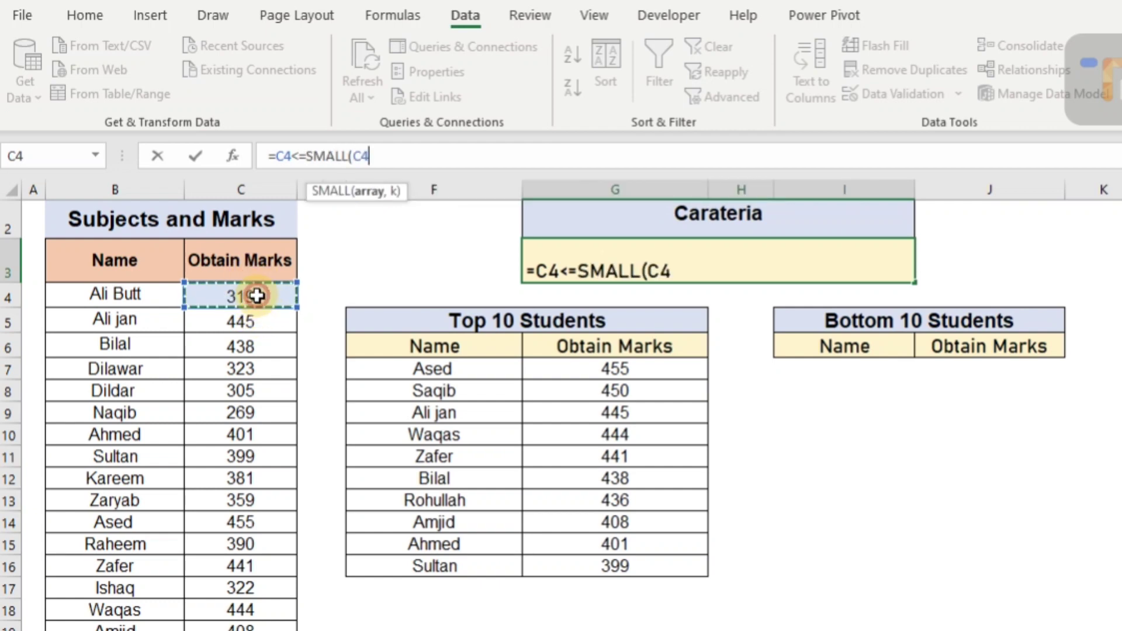
{"action": "key", "text": "ctrl+shift+Down"}
{"action": "scroll", "coordinate": [257, 296], "scroll_direction": "up", "scroll_amount": 1}
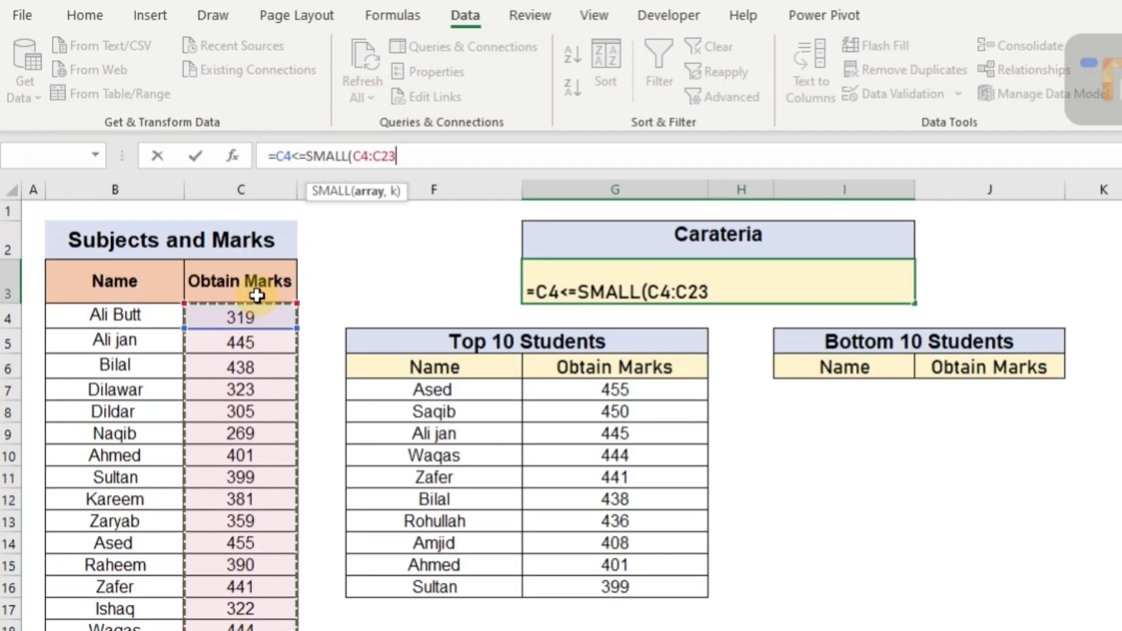
{"action": "key", "text": "F4"}
{"action": "type", "text": "$C$23,"}
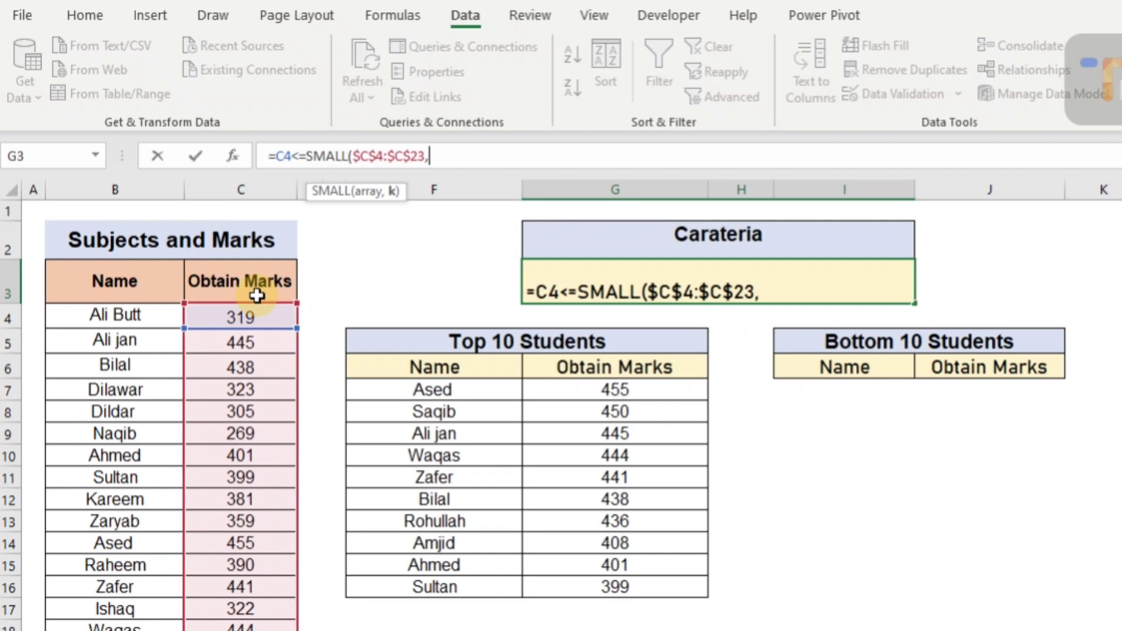
{"action": "type", "text": "10"}
{"action": "type", "text": ")"}
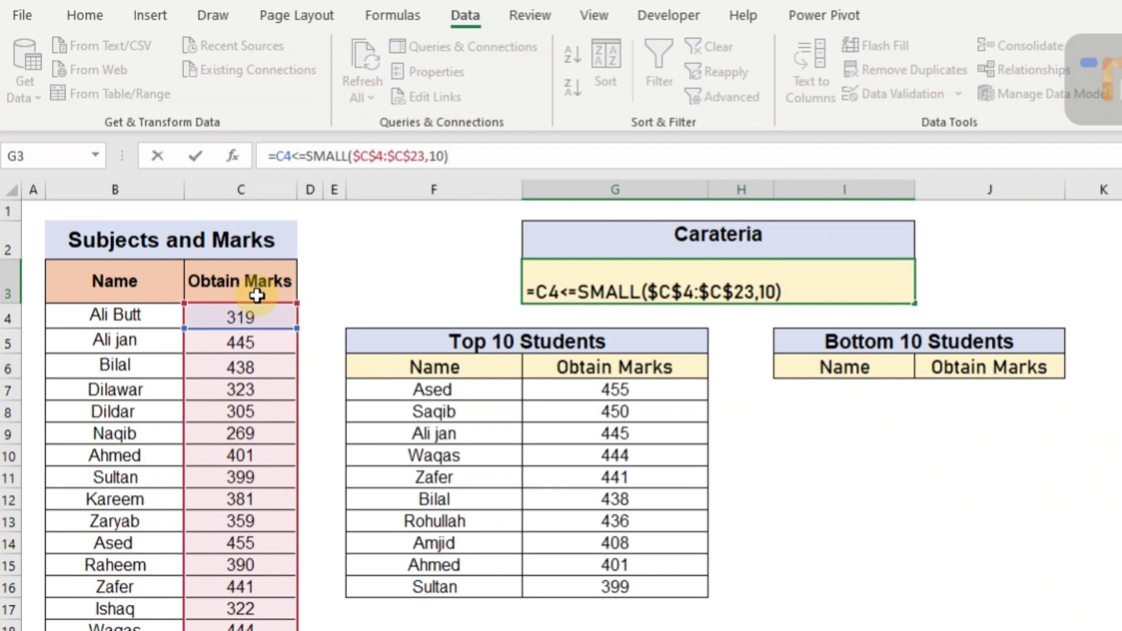
{"action": "key", "text": "Return"}
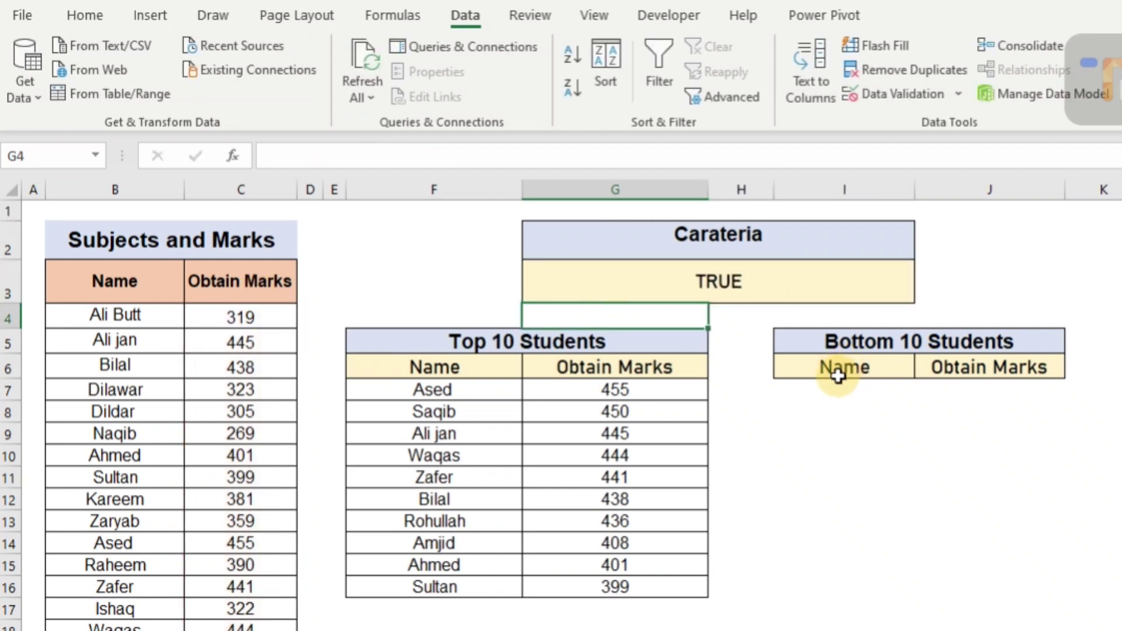
- Select the Name and Obtain Marks list as the Advanced Filter list range, copying to another location
{"action": "left_click", "coordinate": [75, 293]}
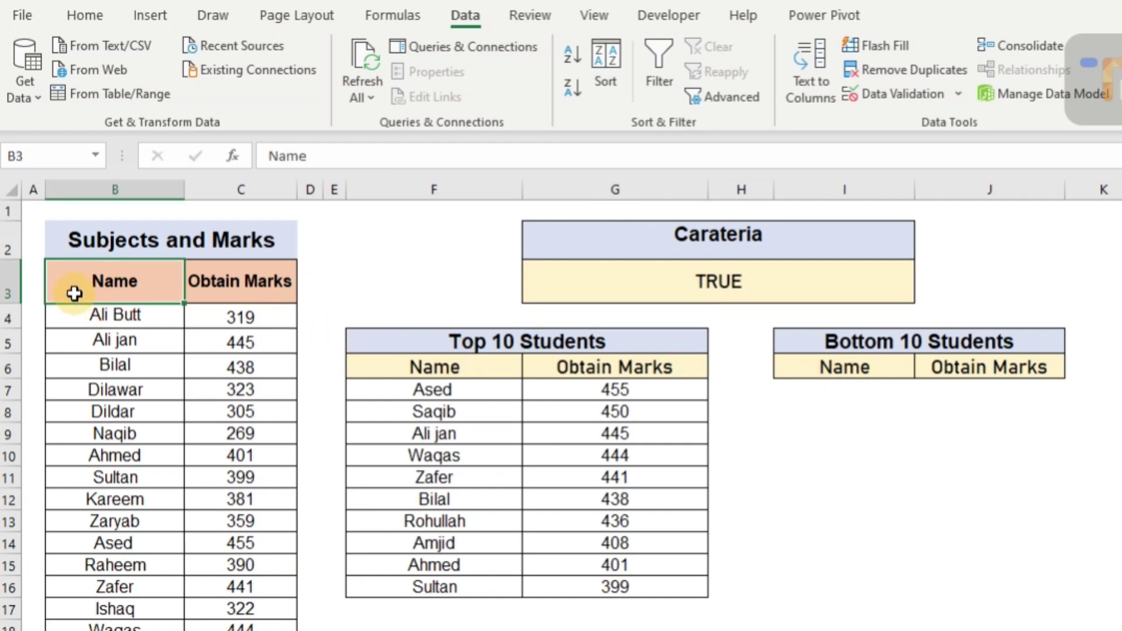
{"action": "key", "text": "shift+Right"}
{"action": "key", "text": "ctrl+shift+Down"}
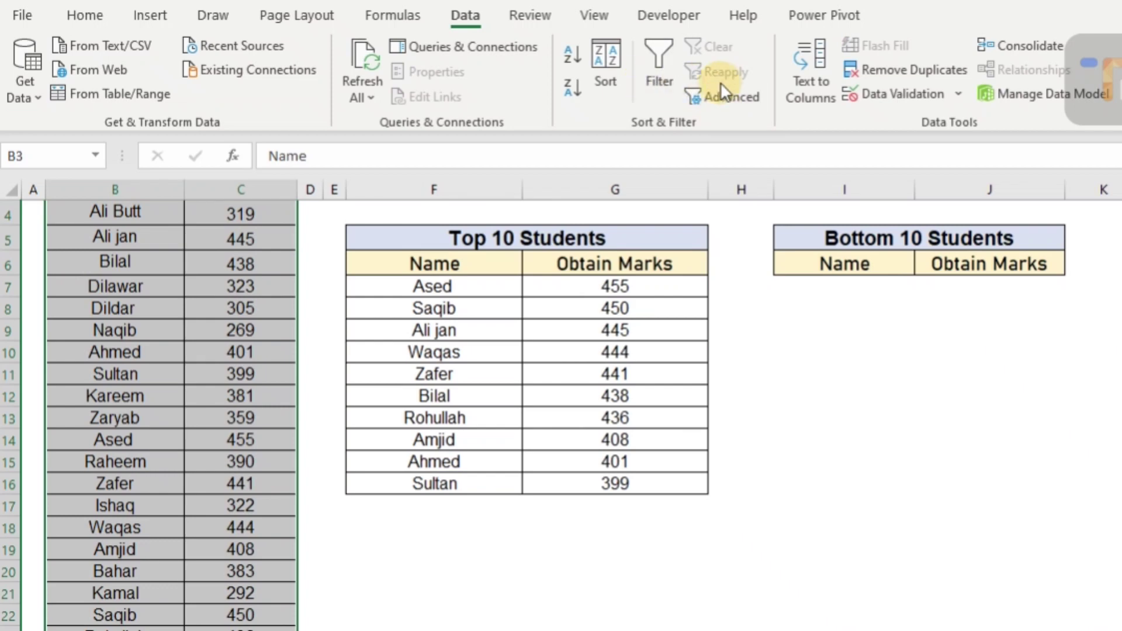
{"action": "left_click", "coordinate": [734, 98]}
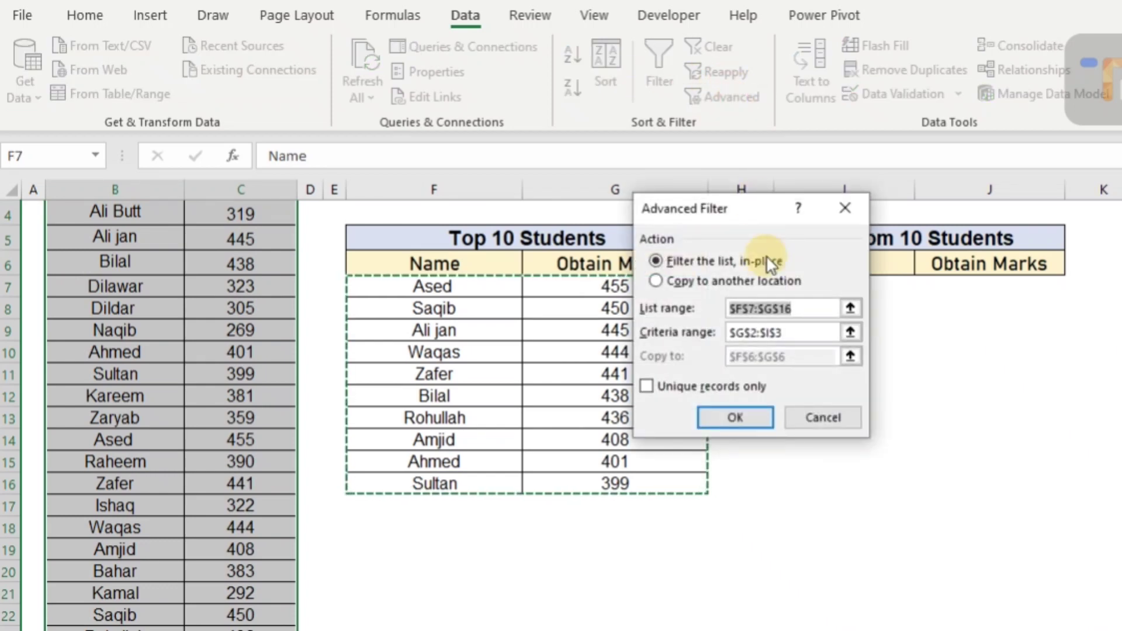
{"action": "left_click", "coordinate": [656, 281]}
{"action": "left_click", "coordinate": [822, 316]}
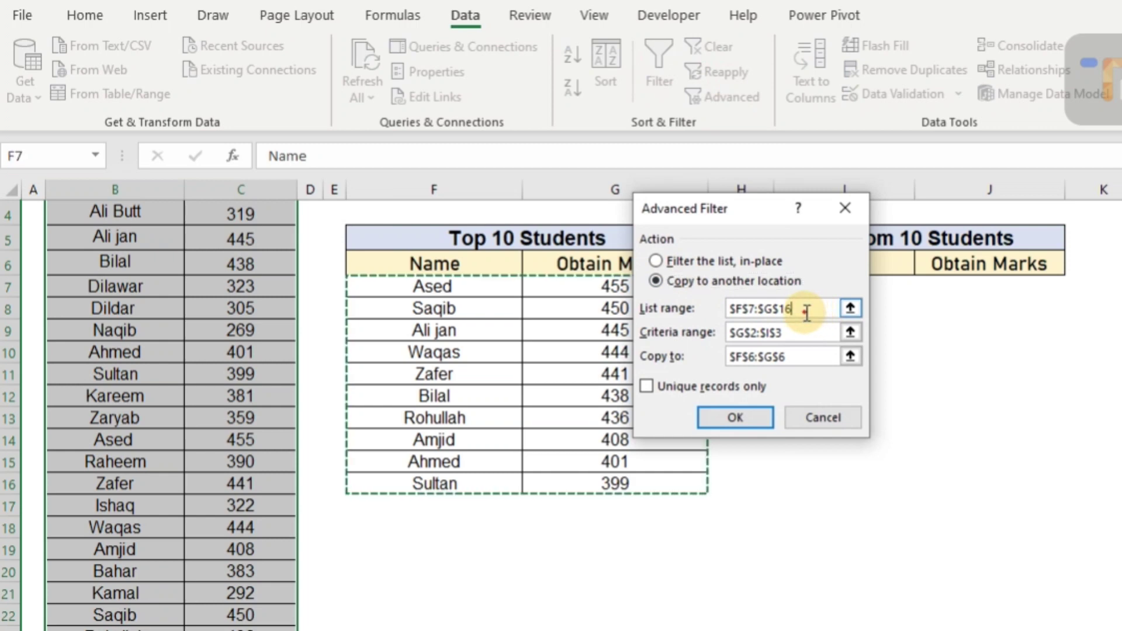
{"action": "left_click_drag", "start_coordinate": [822, 316], "coordinate": [724, 310]}
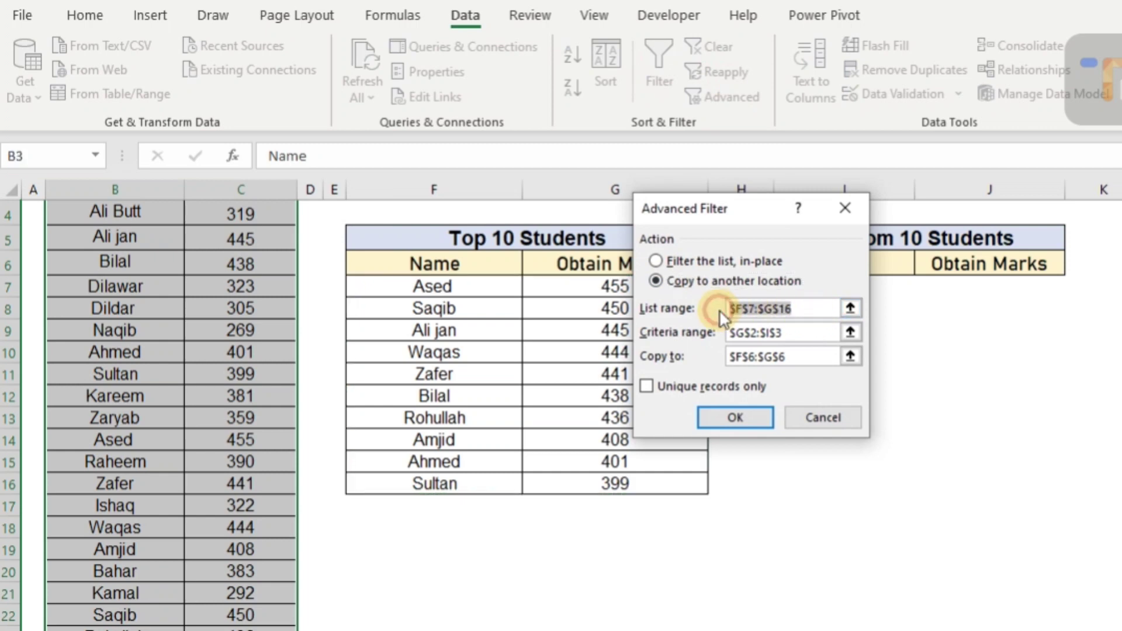
{"action": "left_click_drag", "start_coordinate": [240, 619], "coordinate": [120, 218]}
- Use criteria range G2:I3 and destination I6:J6 to fill the Bottom 10 table
{"action": "scroll", "coordinate": [119, 211], "scroll_direction": "down", "scroll_amount": 1}
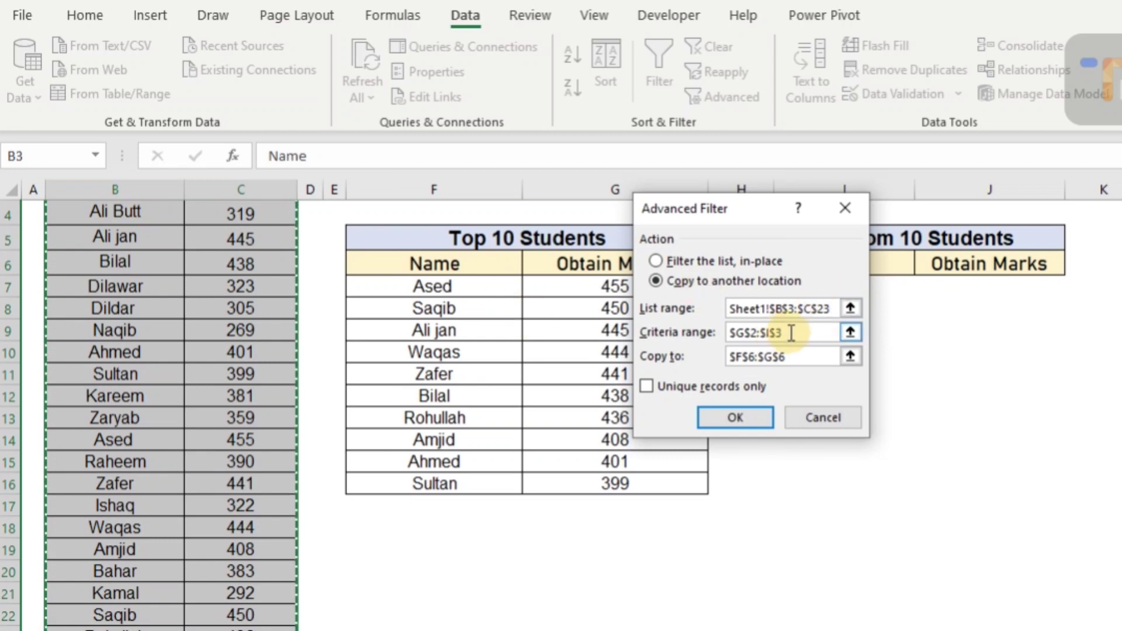
{"action": "left_click", "coordinate": [734, 331]}
{"action": "left_click", "coordinate": [711, 333]}
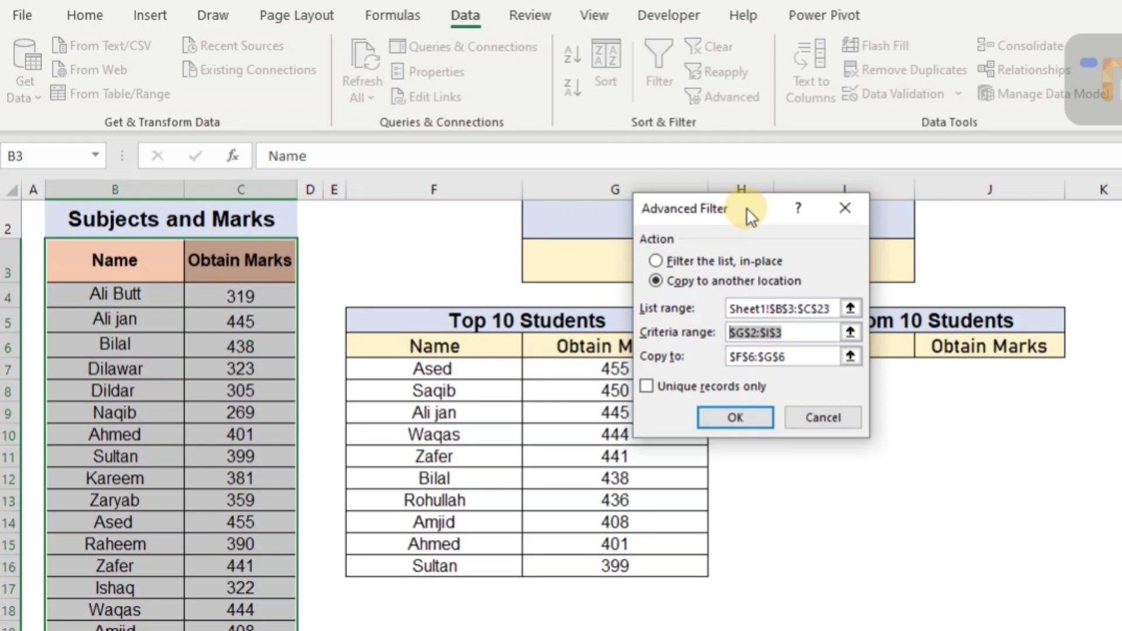
{"action": "left_click_drag", "start_coordinate": [752, 215], "coordinate": [918, 244]}
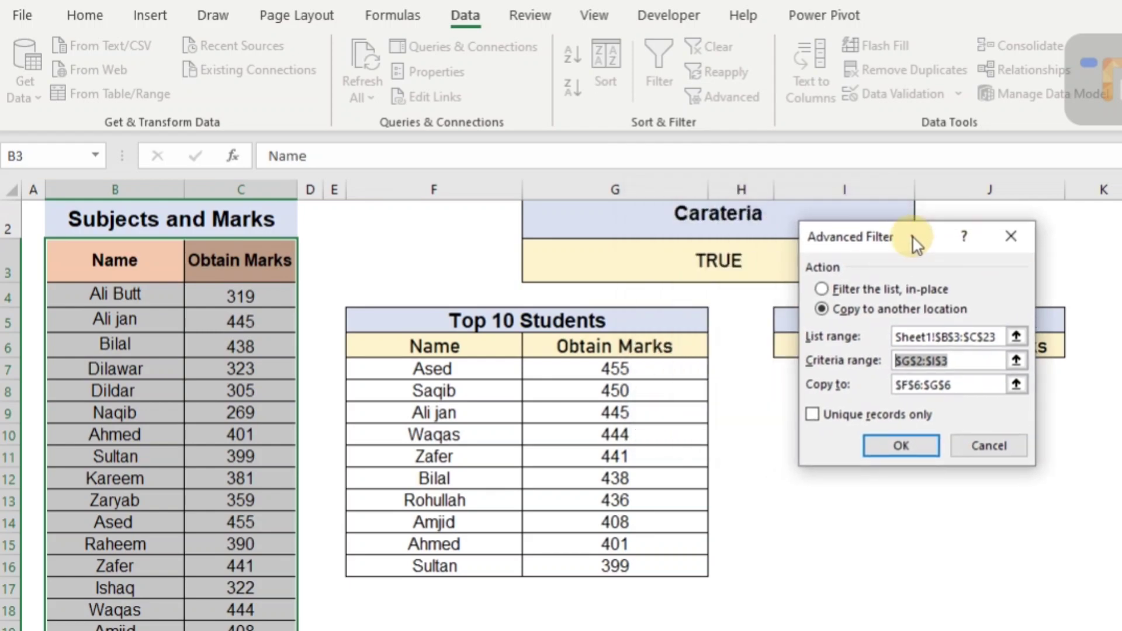
{"action": "left_click", "coordinate": [758, 214]}
{"action": "left_click_drag", "start_coordinate": [758, 214], "coordinate": [757, 261]}
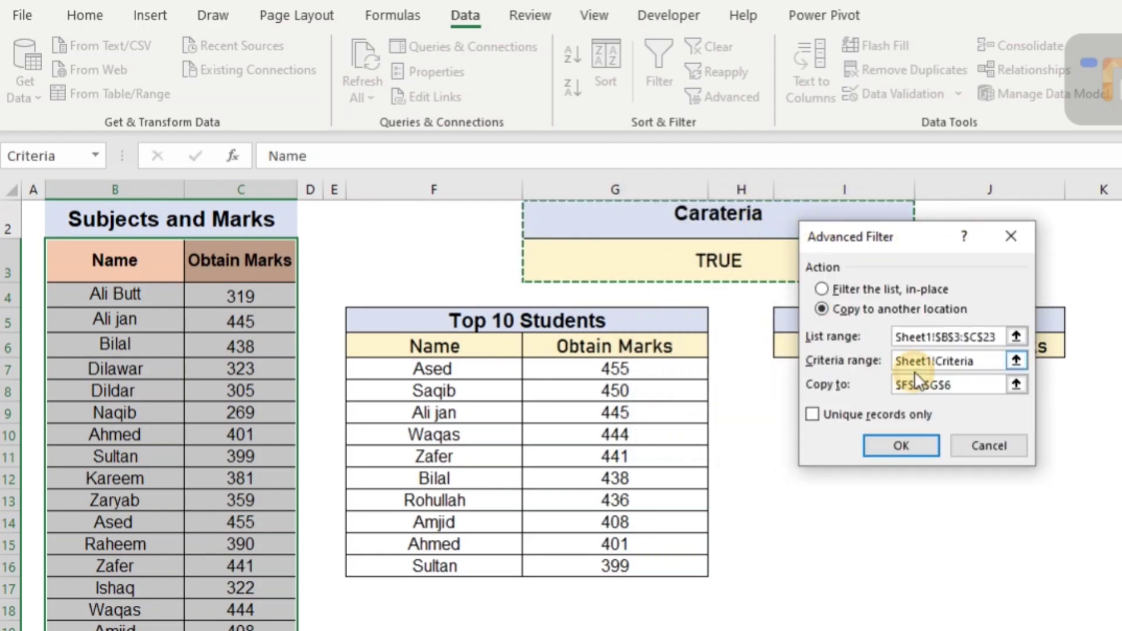
{"action": "left_click_drag", "start_coordinate": [964, 388], "coordinate": [894, 387]}
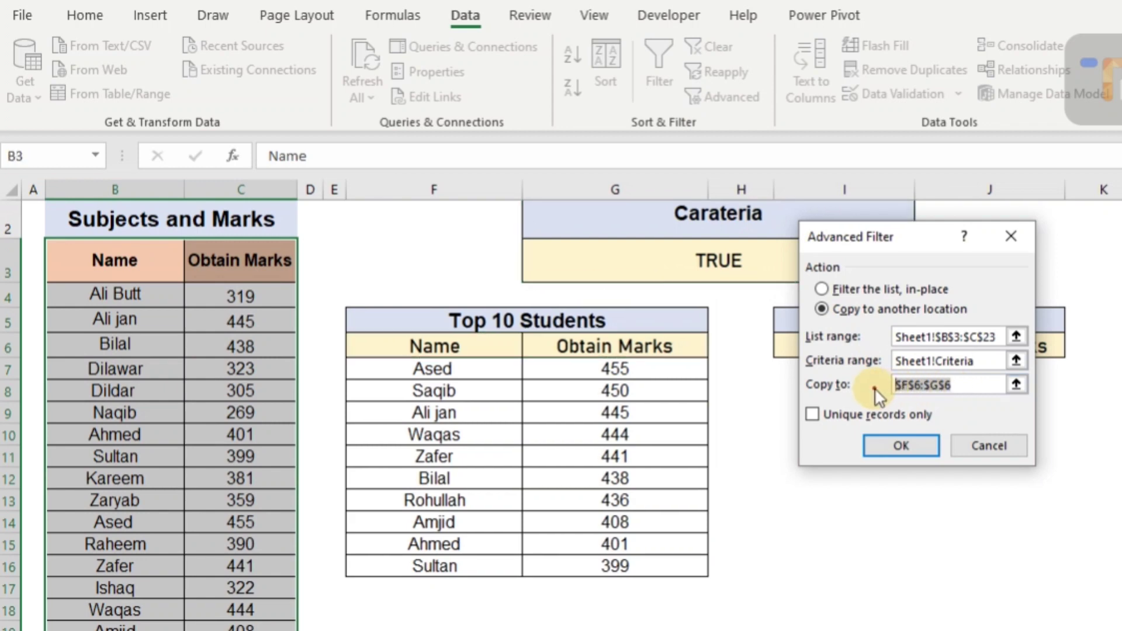
{"action": "left_click_drag", "start_coordinate": [903, 254], "coordinate": [1042, 393]}
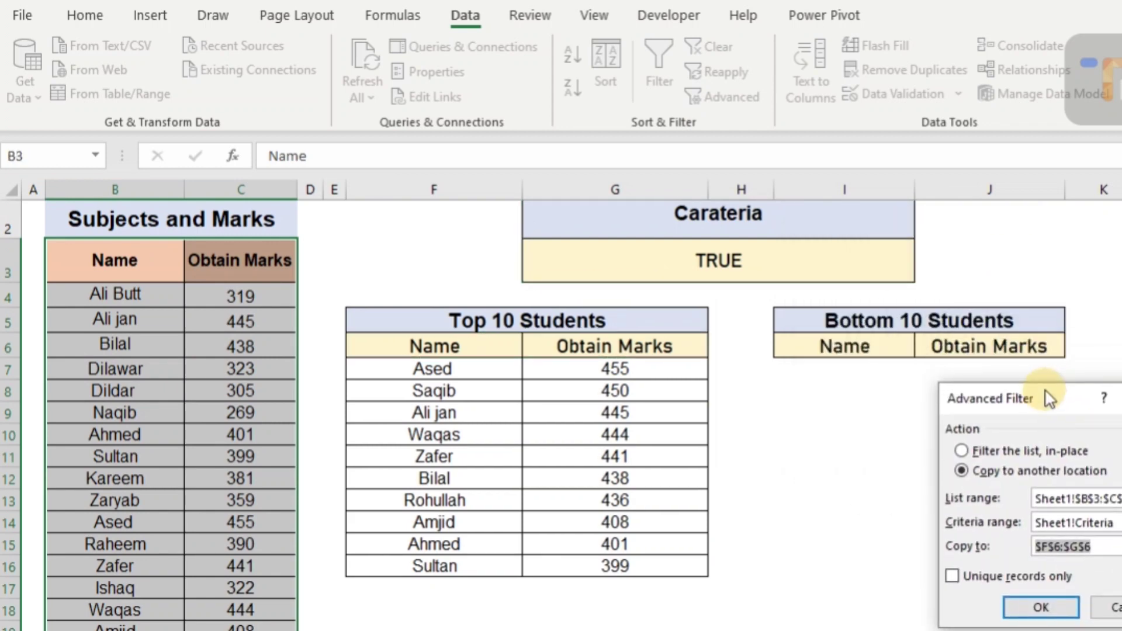
{"action": "left_click_drag", "start_coordinate": [824, 344], "coordinate": [951, 349]}
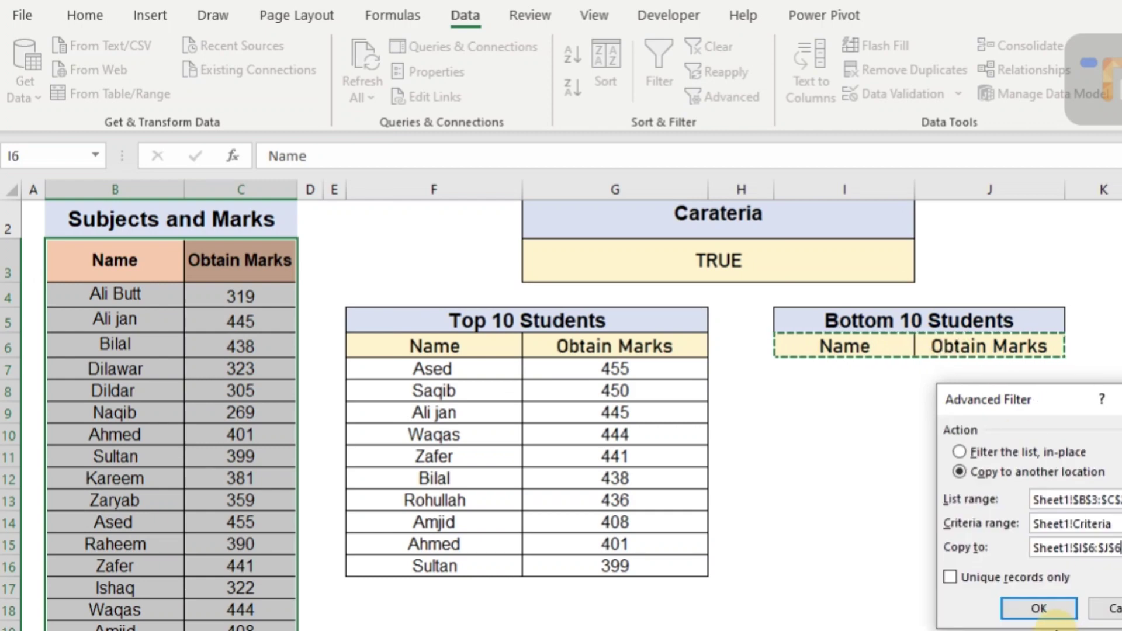
{"action": "left_click", "coordinate": [1037, 611]}
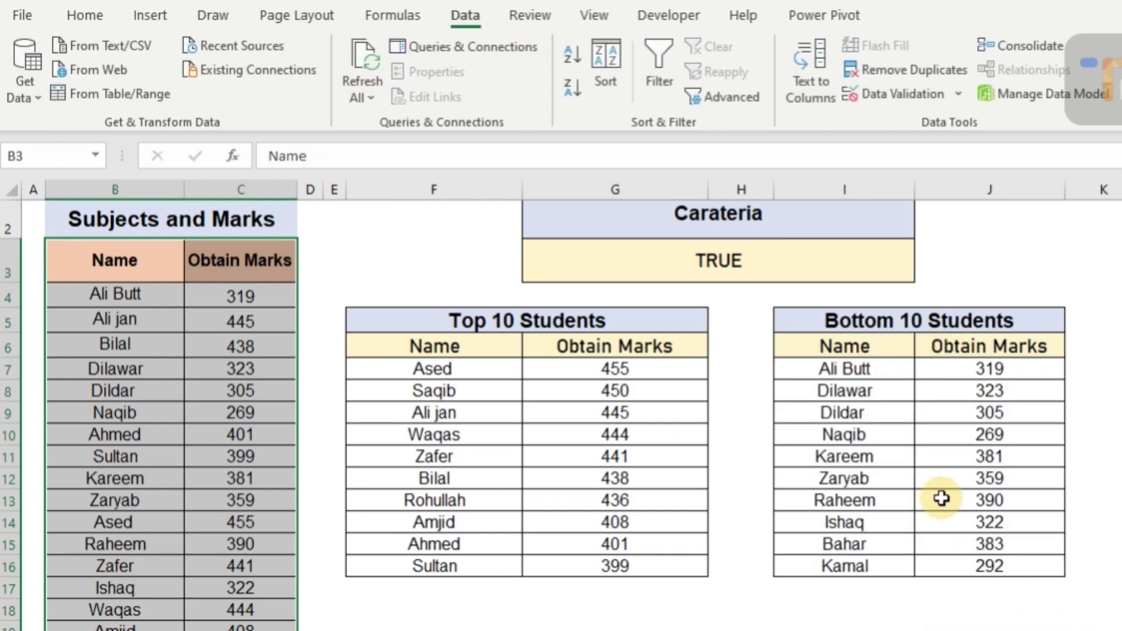
- Sort the Bottom 10 rows by Obtain Marks cell values, smallest to largest
{"action": "mouse_move", "coordinate": [868, 377]}
{"action": "left_mouse_down"}
{"action": "mouse_move", "coordinate": [946, 407]}
{"action": "mouse_move", "coordinate": [949, 551]}
{"action": "left_mouse_up"}
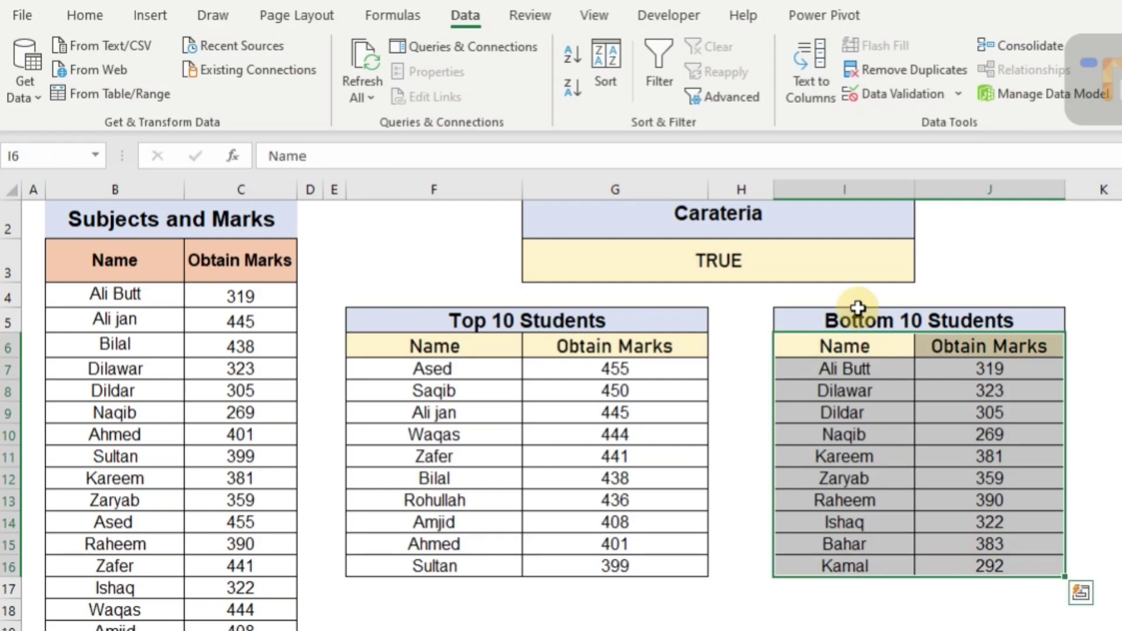
{"action": "left_click", "coordinate": [606, 76]}
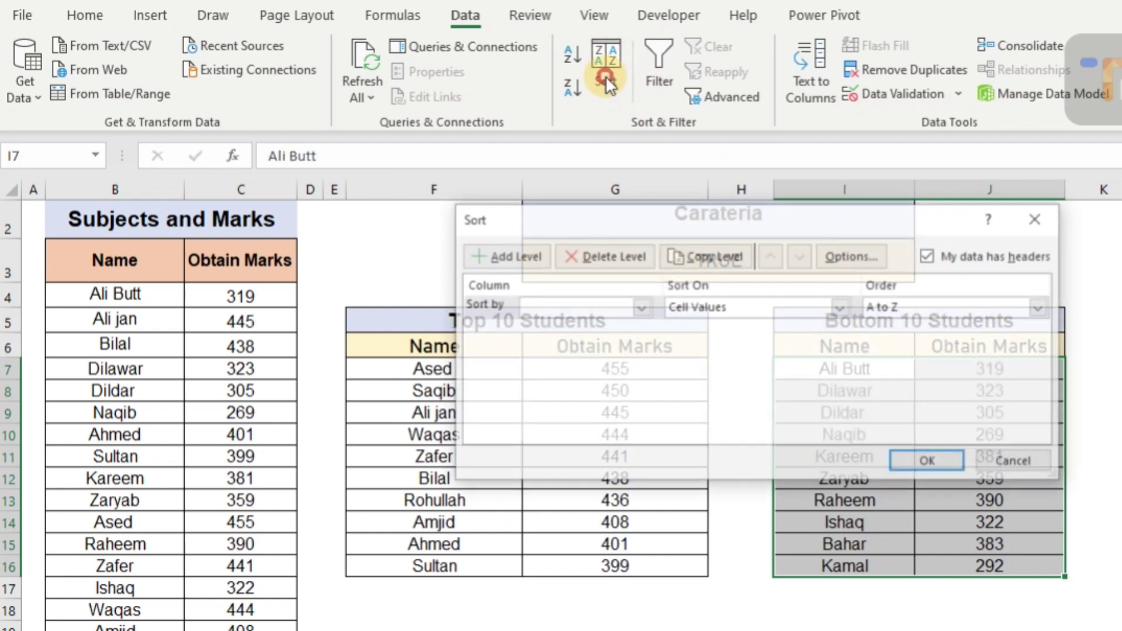
{"action": "left_click", "coordinate": [641, 307]}
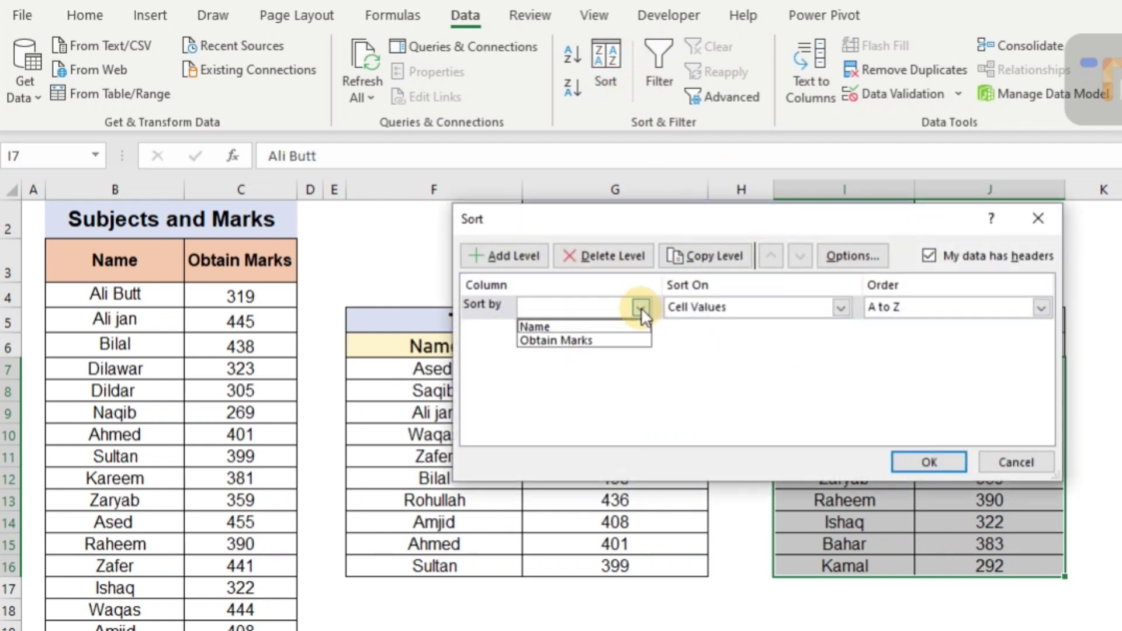
{"action": "left_click", "coordinate": [595, 344]}
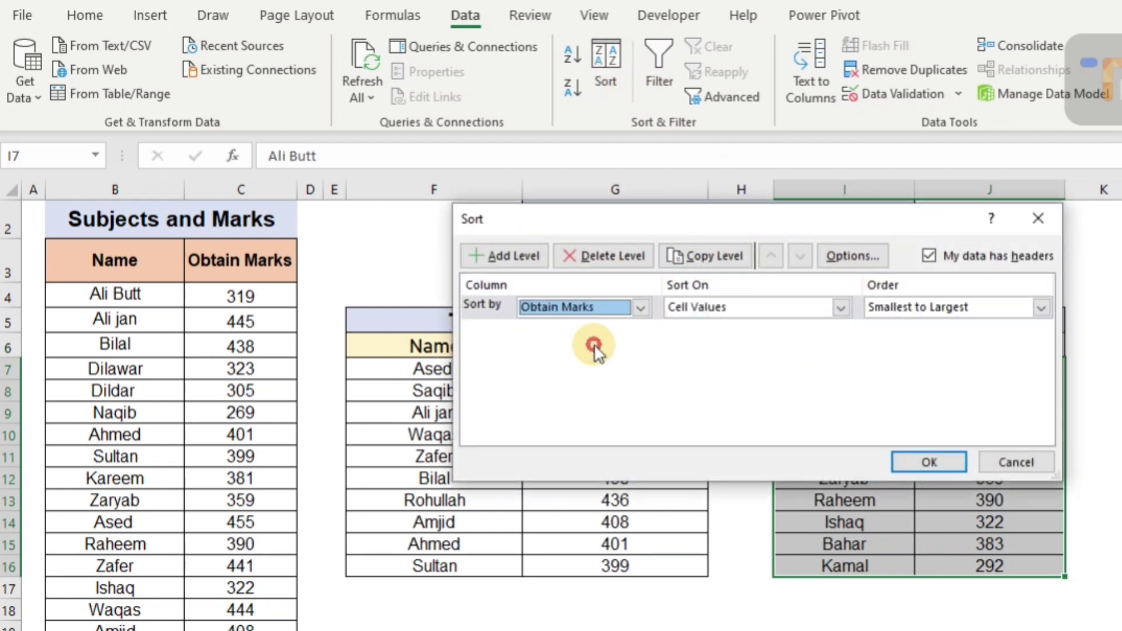
{"action": "left_click", "coordinate": [808, 311]}
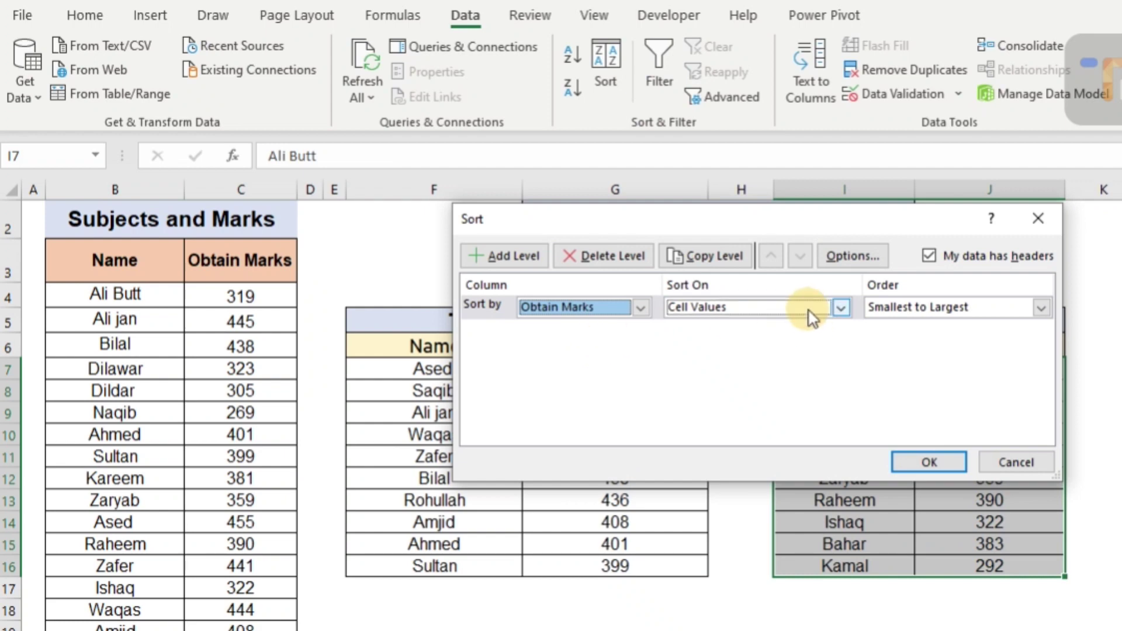
{"action": "left_click", "coordinate": [808, 308]}
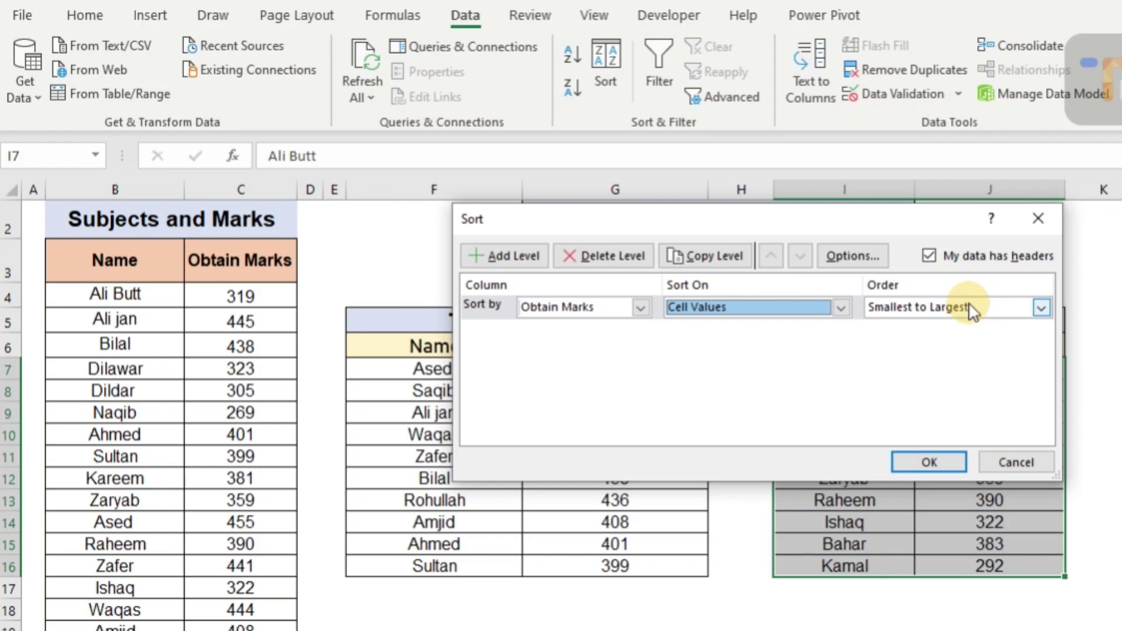
{"action": "left_click", "coordinate": [930, 462]}
{"action": "left_click", "coordinate": [935, 456]}
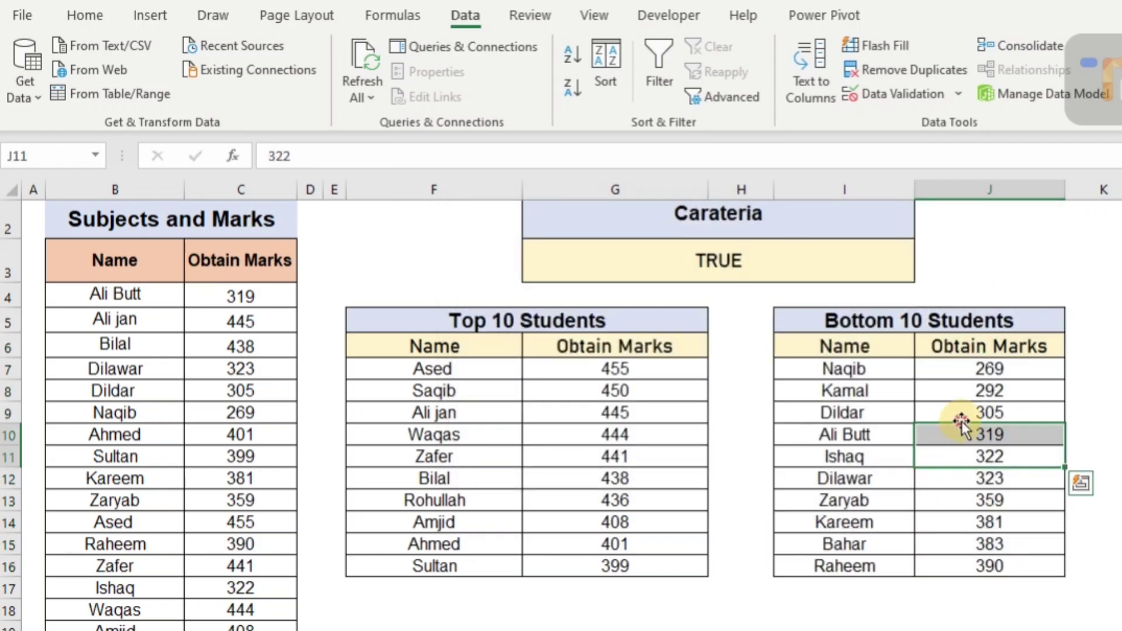
- Check the sorted marks, starting from the lowest value 269
{"action": "left_click", "coordinate": [976, 372]}
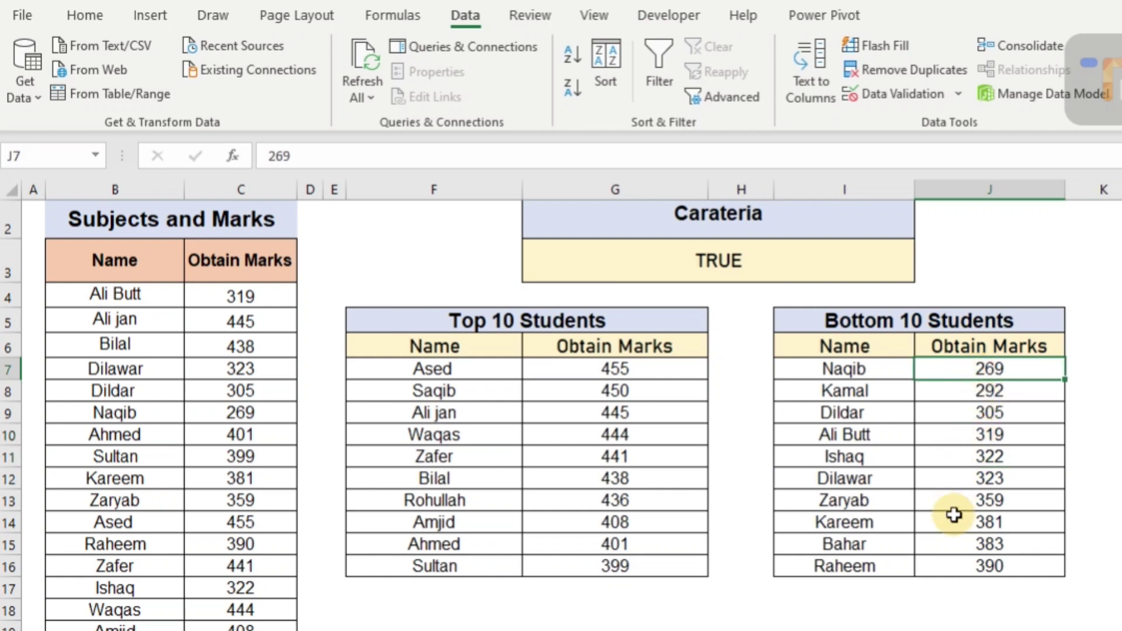
{"action": "key", "text": "Down"}
{"action": "key", "text": "Down"}
{"action": "key", "text": "Down"}
{"action": "key", "text": "Down"}
{"action": "key", "text": "Down"}
{"action": "key", "text": "Down"}
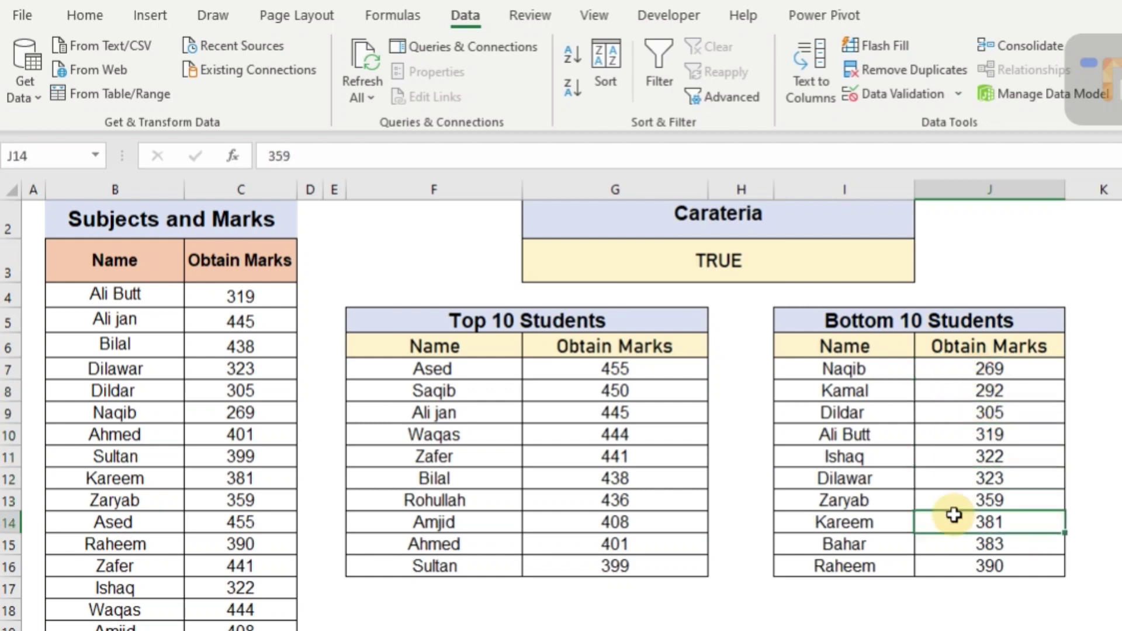
{"action": "key", "text": "Down"}
{"action": "key", "text": "Down"}
{"action": "key", "text": "Up"}
{"action": "key", "text": "Up"}
{"action": "key", "text": "Up"}
{"action": "key", "text": "Up"}
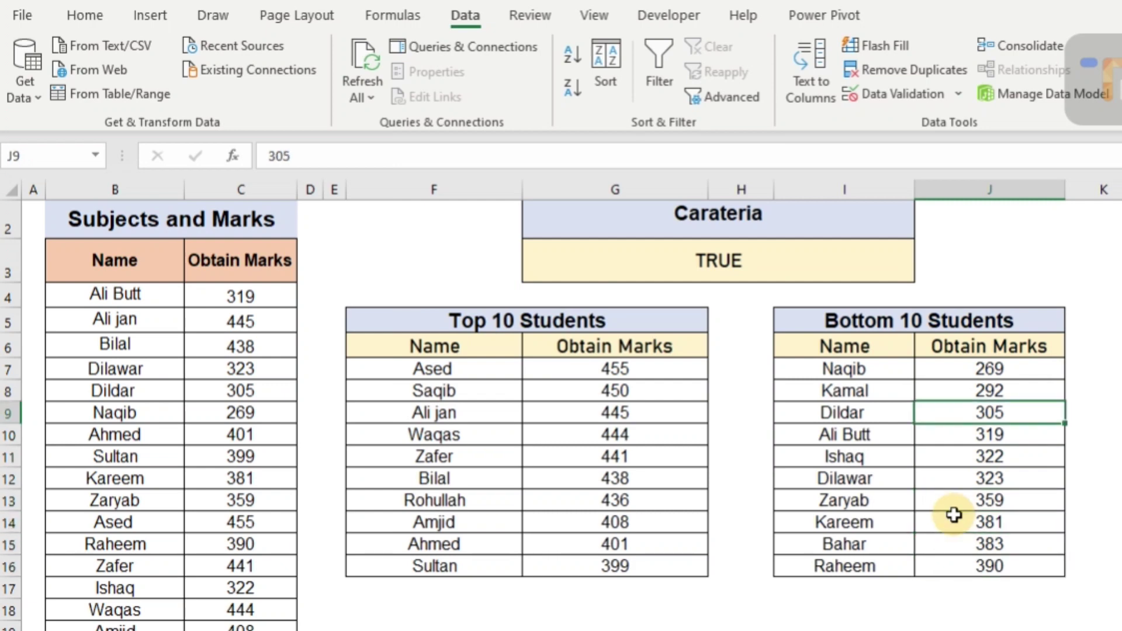
{"action": "key", "text": "Up"}
{"action": "key", "text": "Up"}
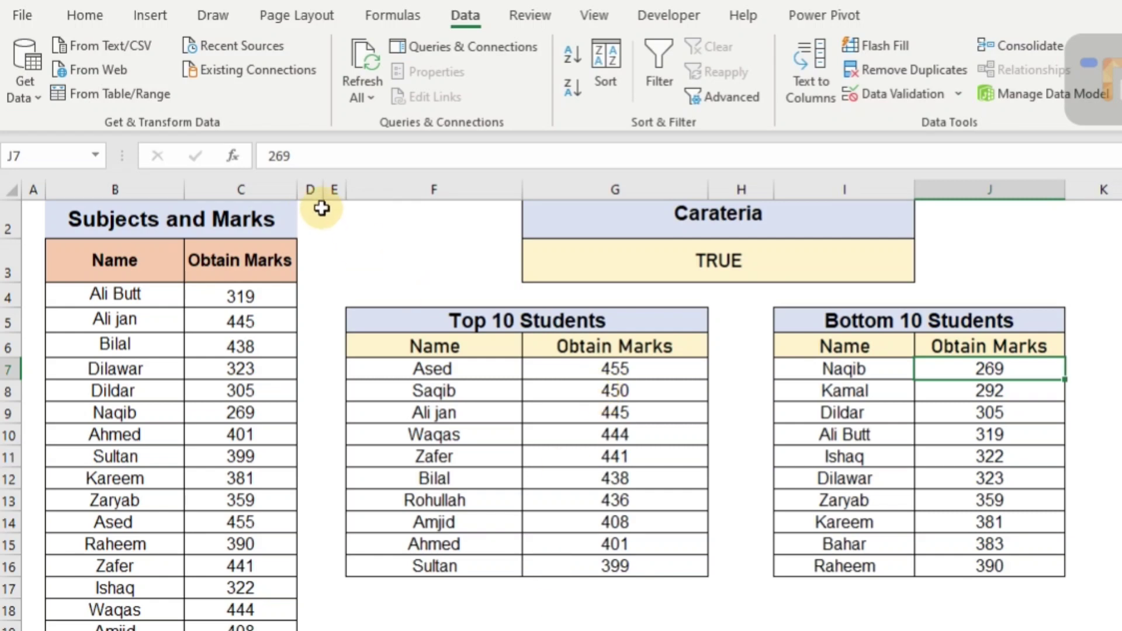
- Widen the Obtain Marks column C and narrow the Name column F
{"action": "left_click_drag", "start_coordinate": [294, 195], "coordinate": [359, 199]}
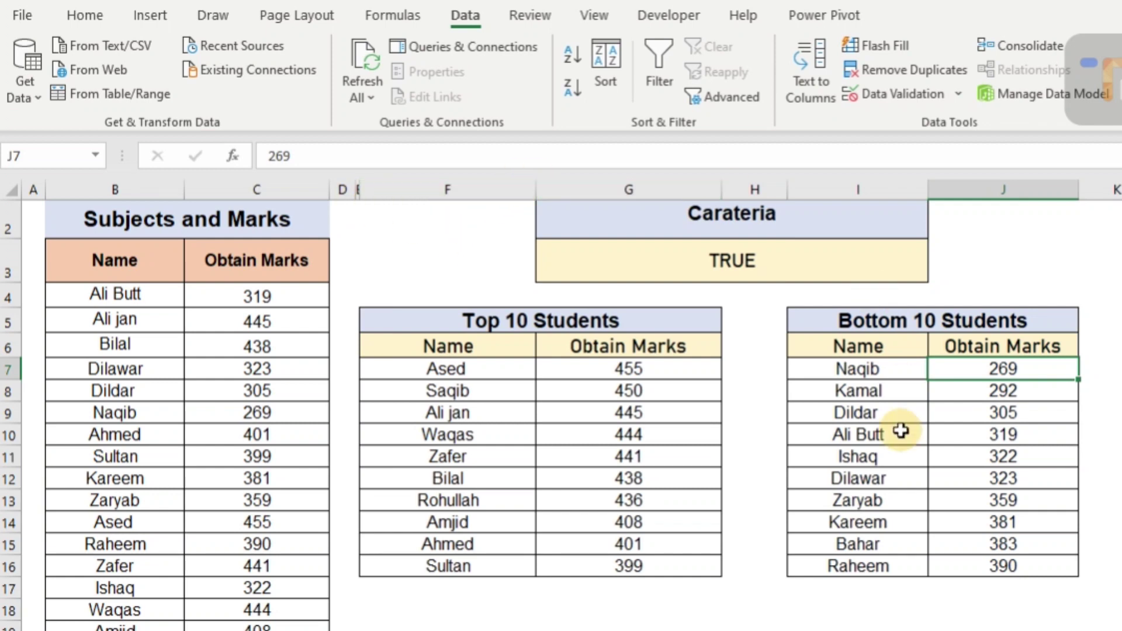
{"action": "scroll", "coordinate": [744, 282], "scroll_direction": "up", "scroll_amount": 1}
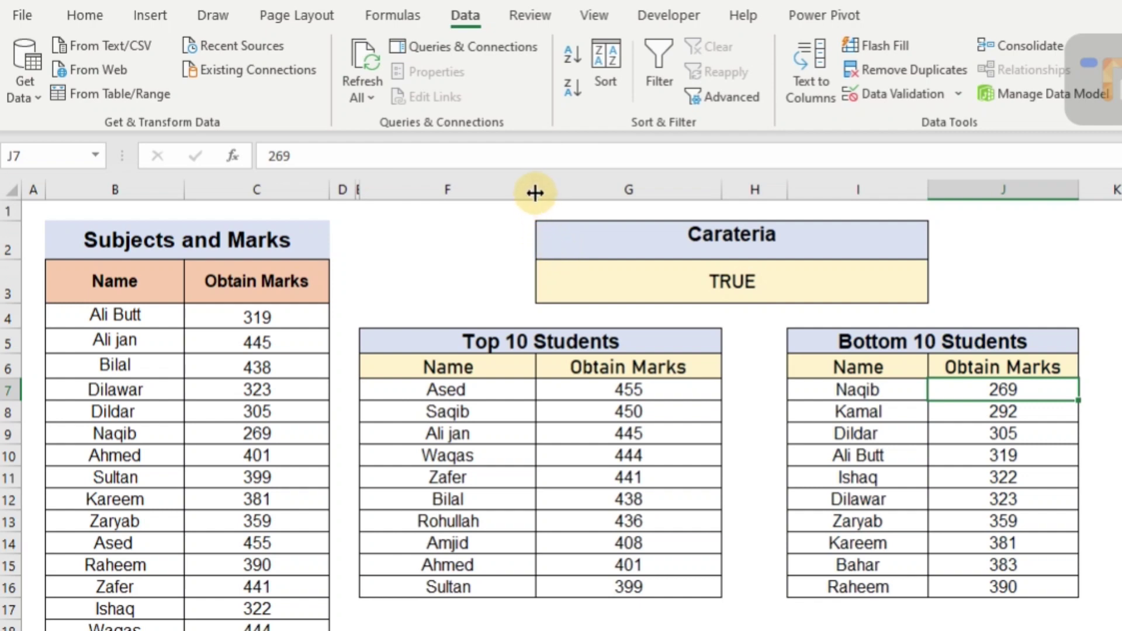
{"action": "left_click_drag", "start_coordinate": [534, 190], "coordinate": [504, 192]}
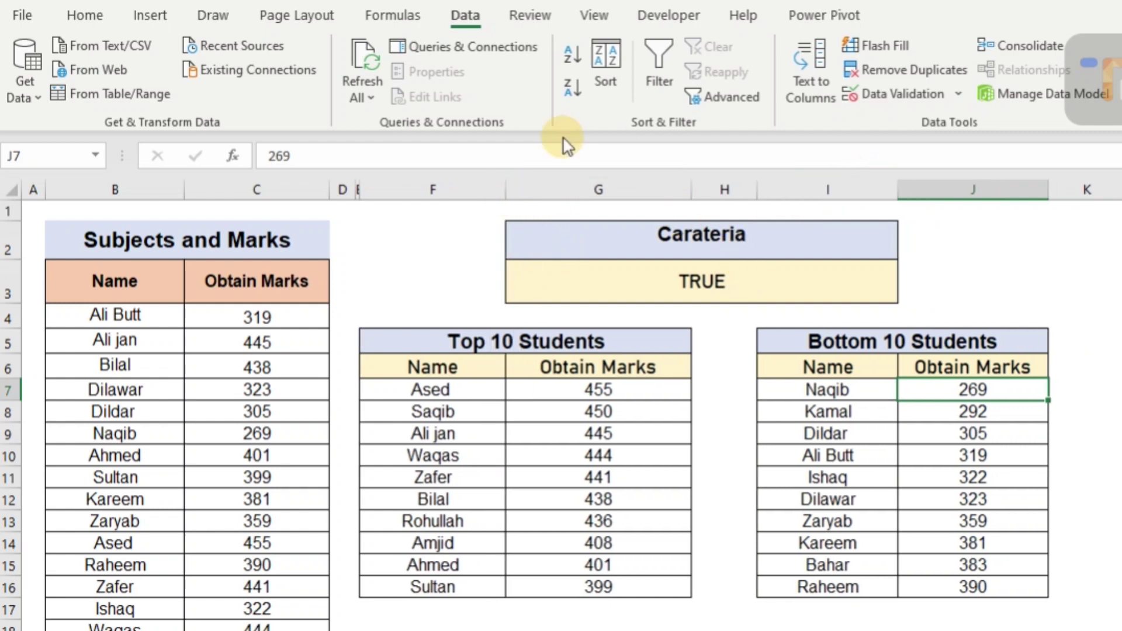
- Narrow Name columns F and I together to a matching width
{"action": "left_click", "coordinate": [463, 180]}
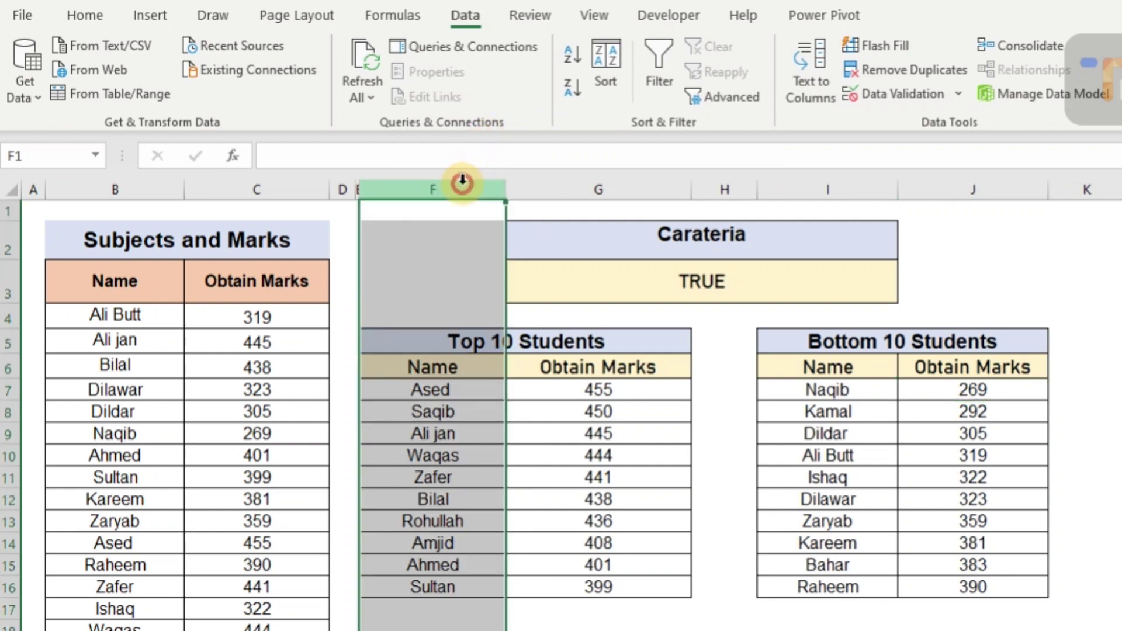
{"action": "left_click", "coordinate": [825, 182], "text": "ctrl"}
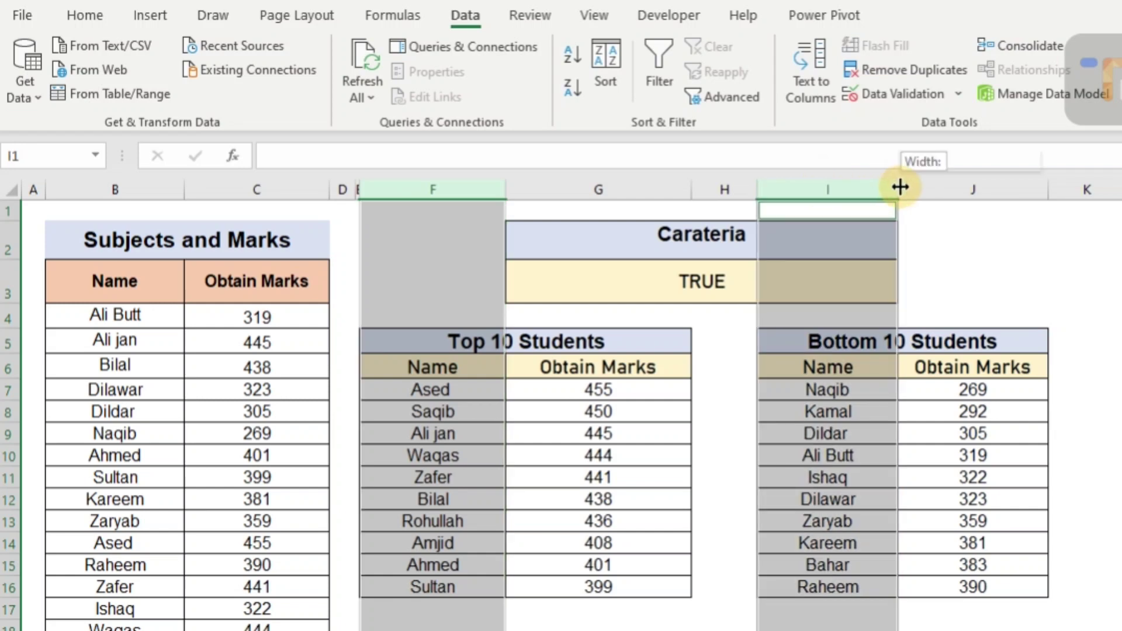
{"action": "left_click_drag", "start_coordinate": [900, 187], "coordinate": [877, 187]}
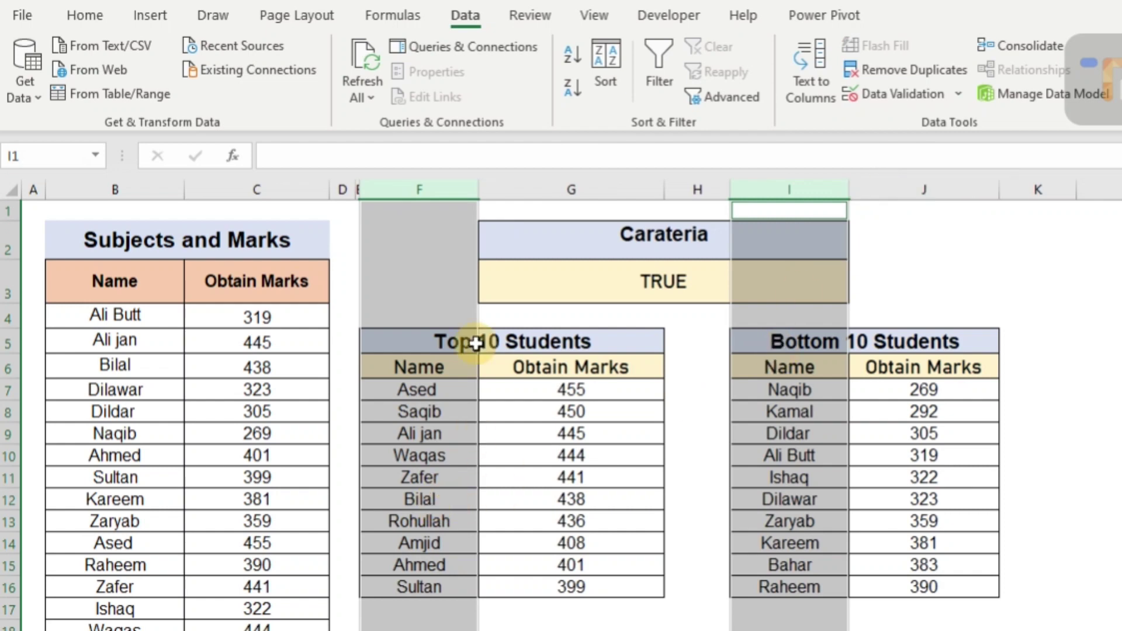
{"action": "left_click", "coordinate": [413, 316]}
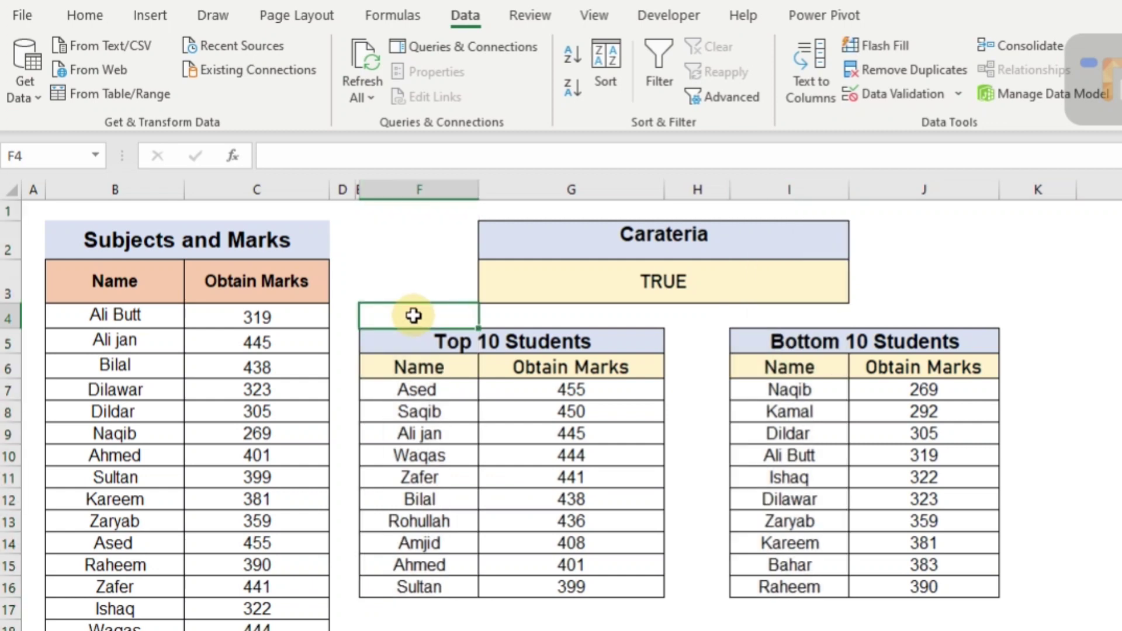
{"action": "left_click", "coordinate": [400, 611]}
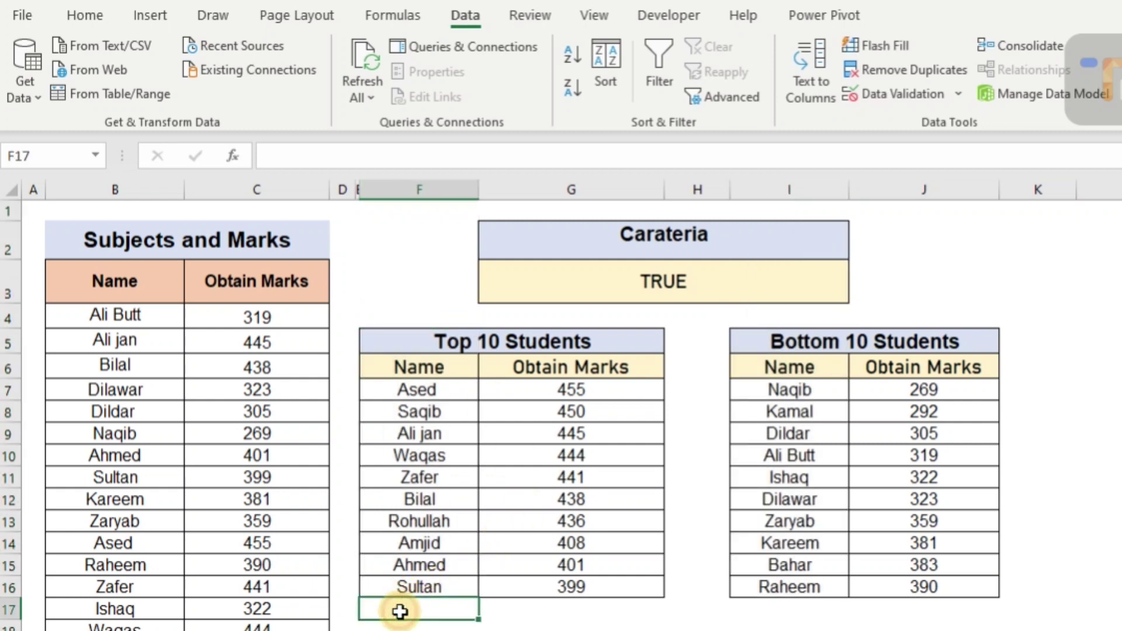
{"action": "left_click", "coordinate": [1119, 610]}
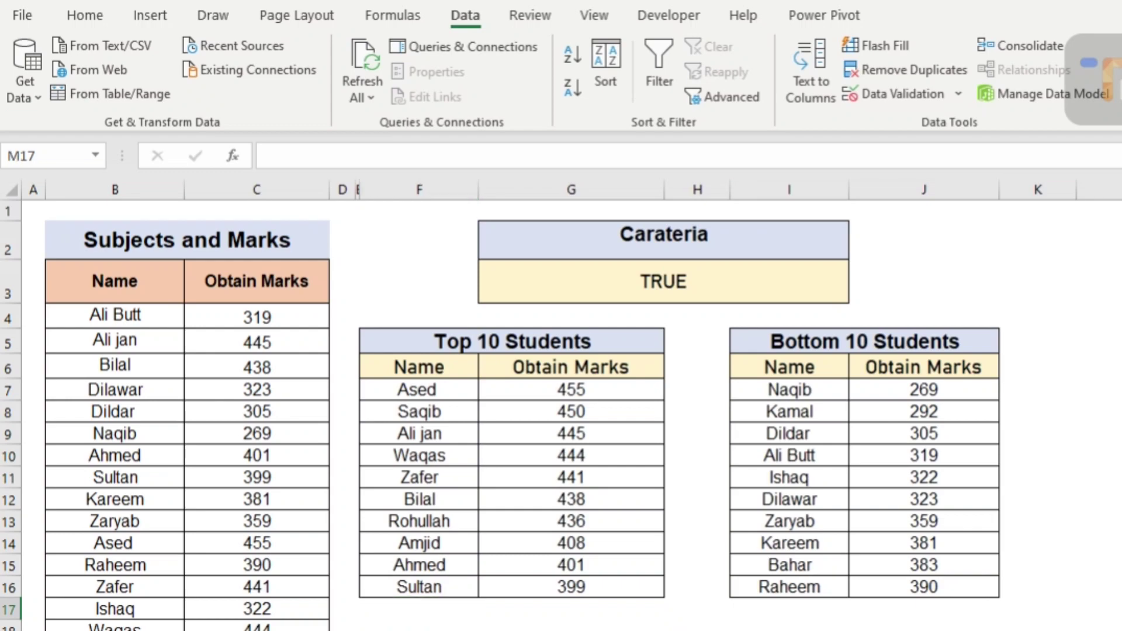